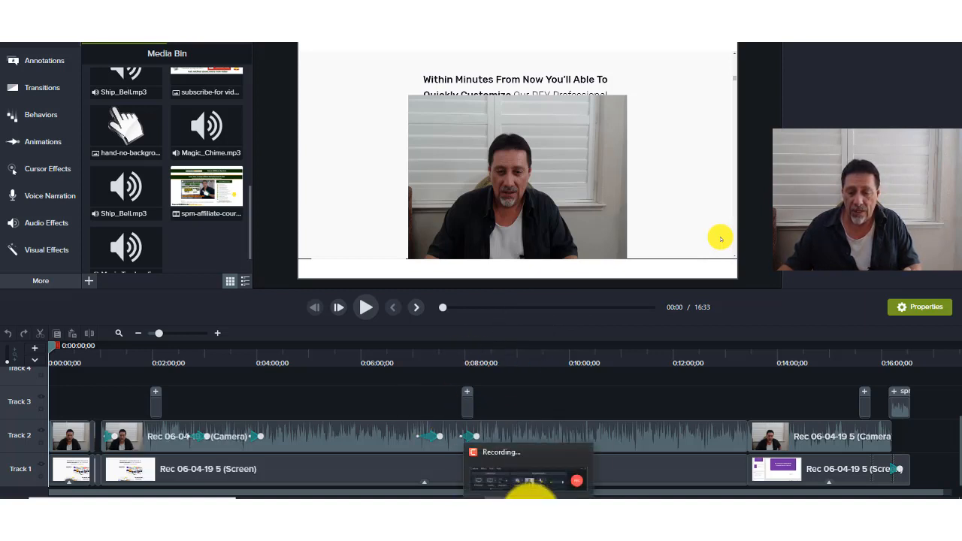
# - Bring up the recorder window, move it above the timeline clips, and minimize it again
pyautogui.click(530, 490)
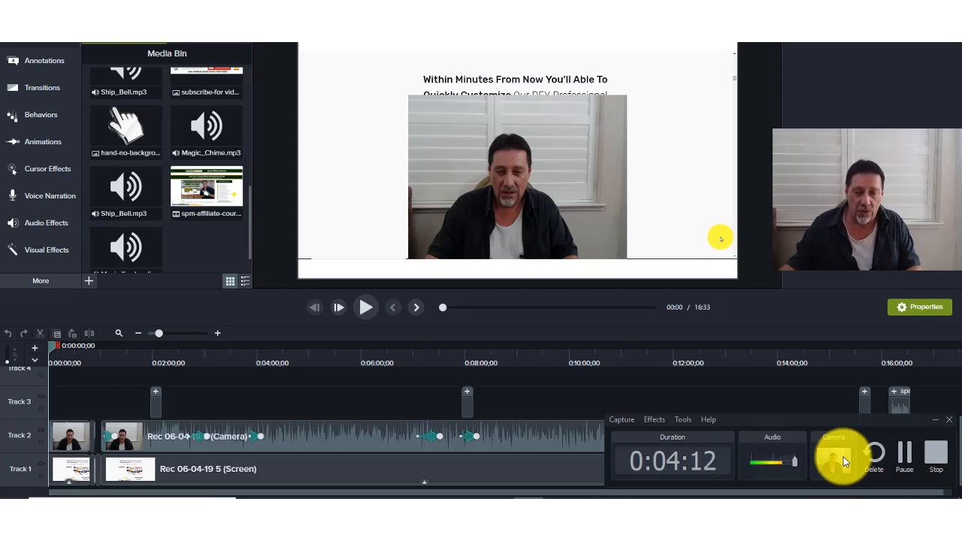
pyautogui.moveTo(833, 419); pyautogui.dragTo(725, 366)
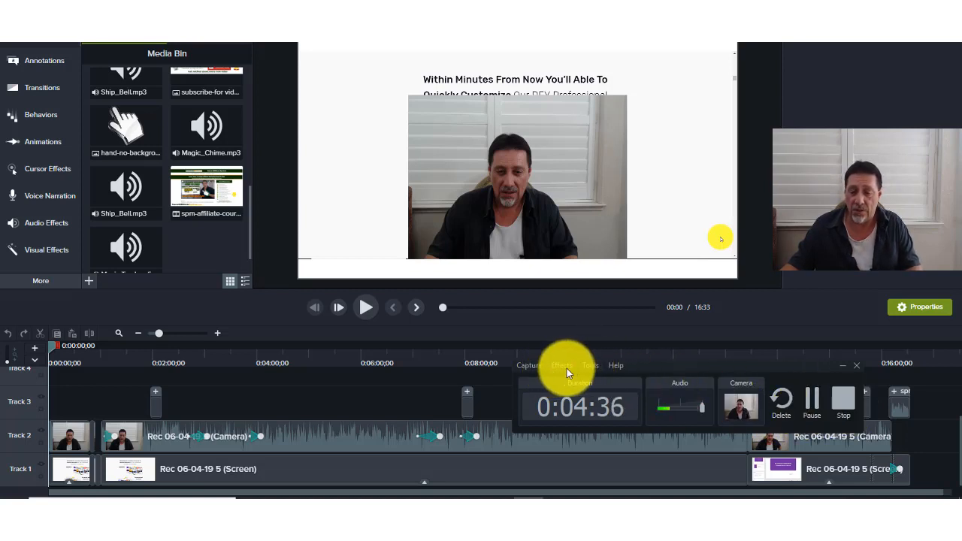
pyautogui.click(845, 366)
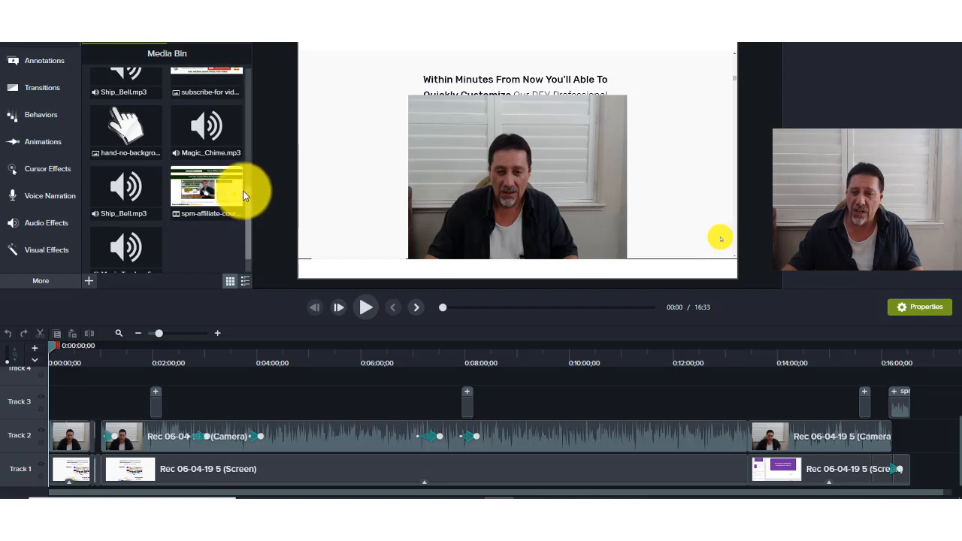
# - Look through the imported images, sounds and recordings in the Media Bin and return to the start of the list
pyautogui.scroll(3, 243, 189)
pyautogui.moveTo(244, 133); pyautogui.dragTo(244, 75)
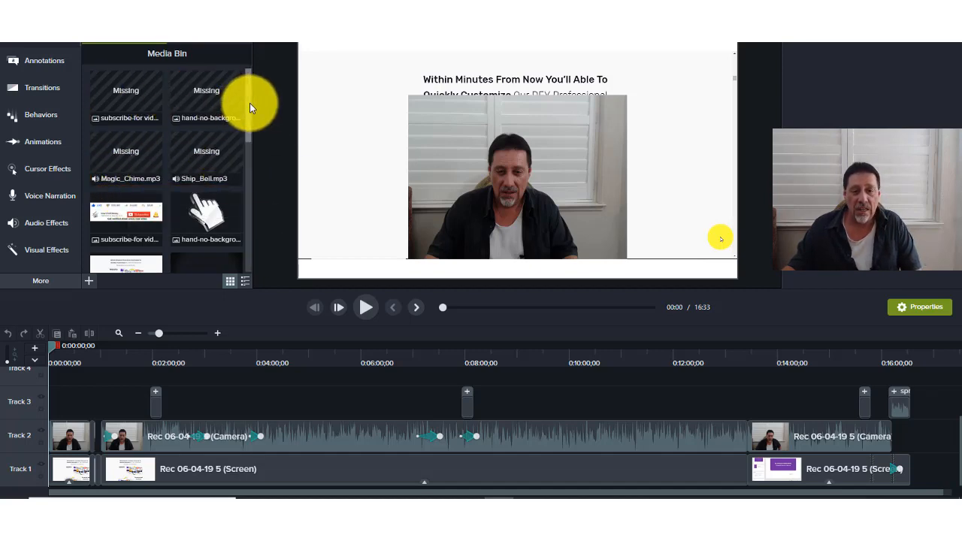
pyautogui.moveTo(250, 103); pyautogui.dragTo(250, 148)
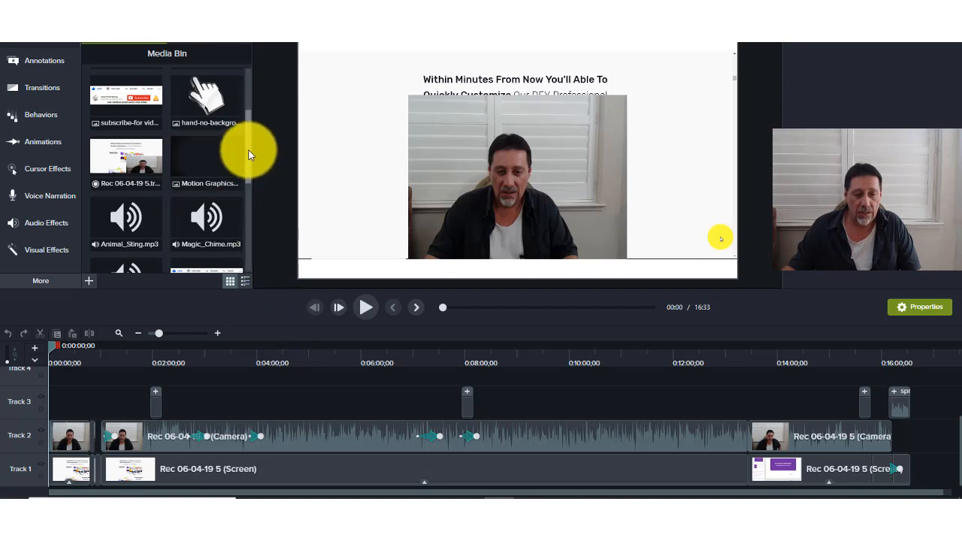
pyautogui.moveTo(247, 127); pyautogui.dragTo(249, 72)
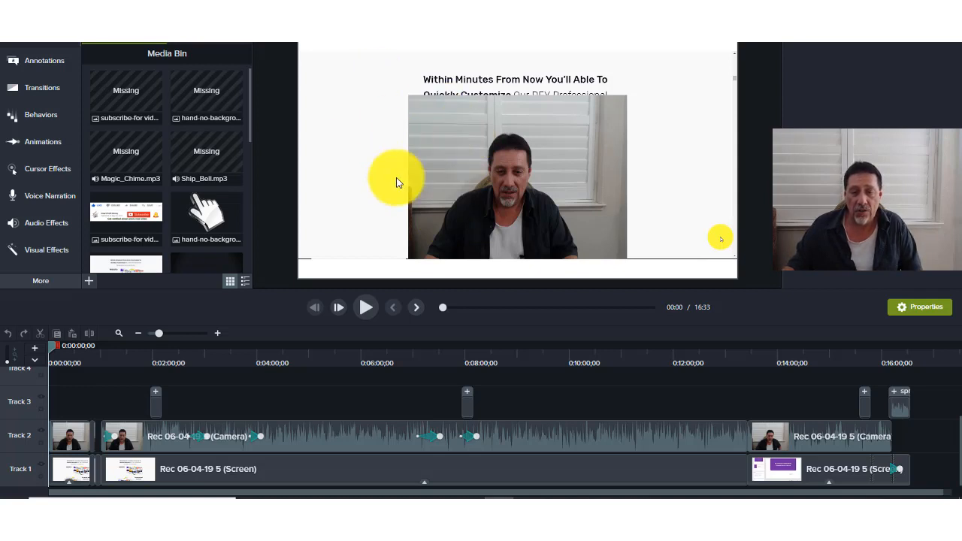
# - Move the opening camera clip on the canvas to the lower-right corner of the screen recording
pyautogui.click(552, 197)
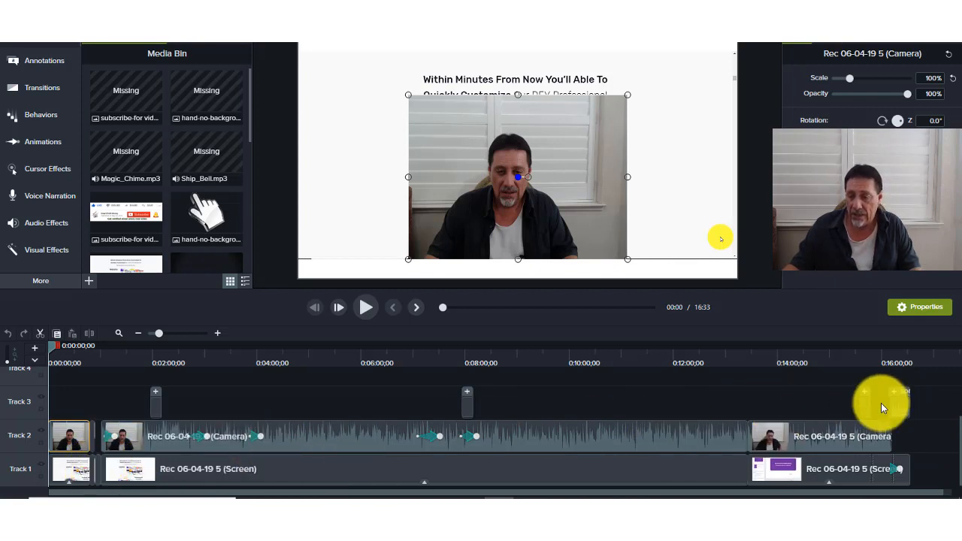
pyautogui.moveTo(906, 405)
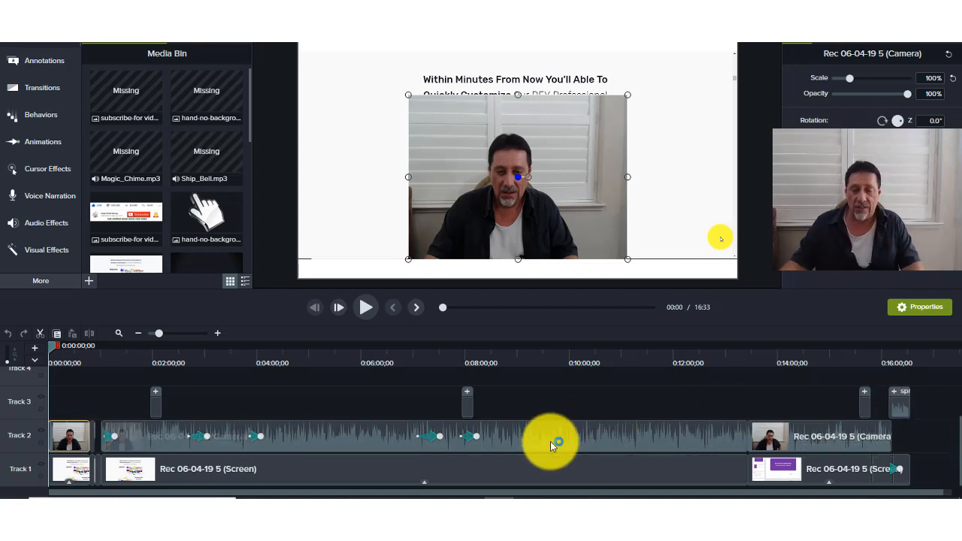
pyautogui.moveTo(552, 442)
pyautogui.click(579, 420)
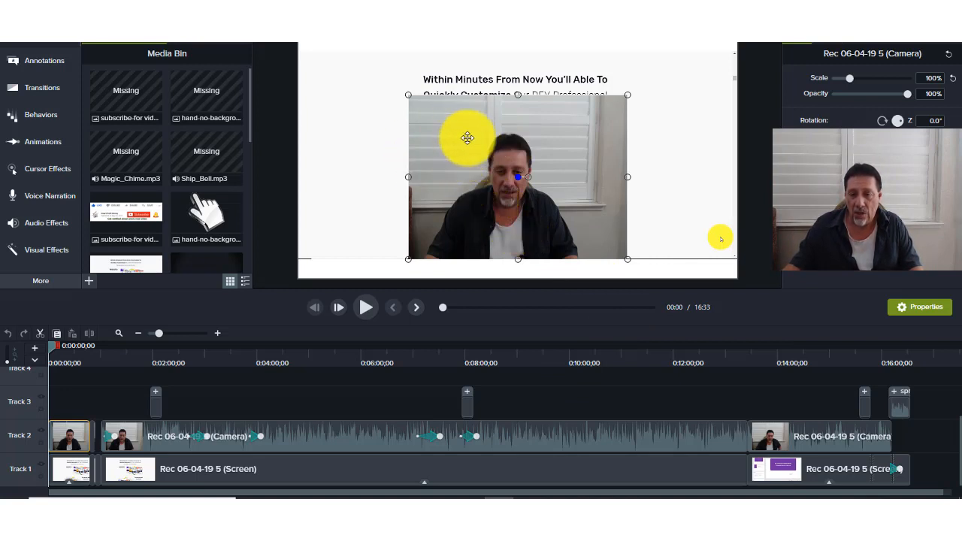
pyautogui.moveTo(467, 138); pyautogui.dragTo(574, 140)
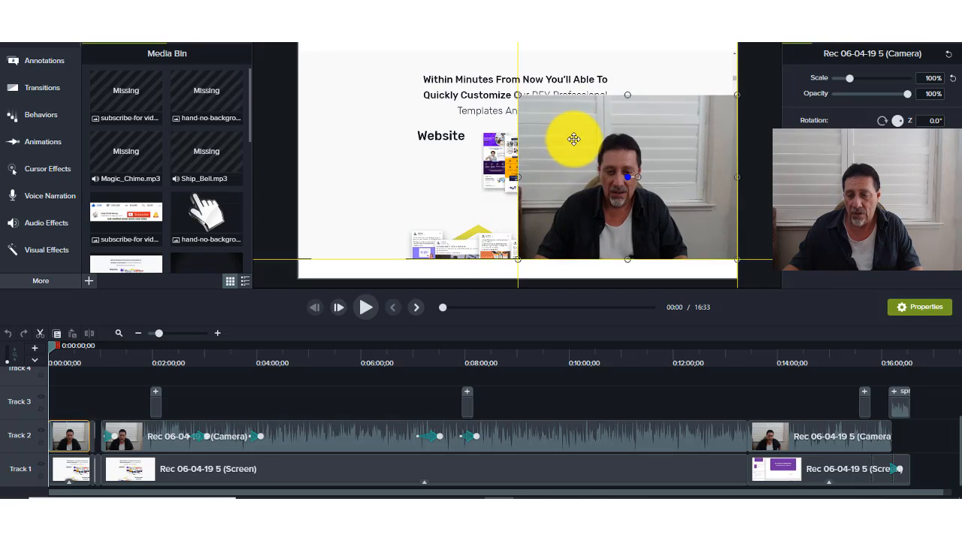
pyautogui.moveTo(509, 97); pyautogui.dragTo(566, 137)
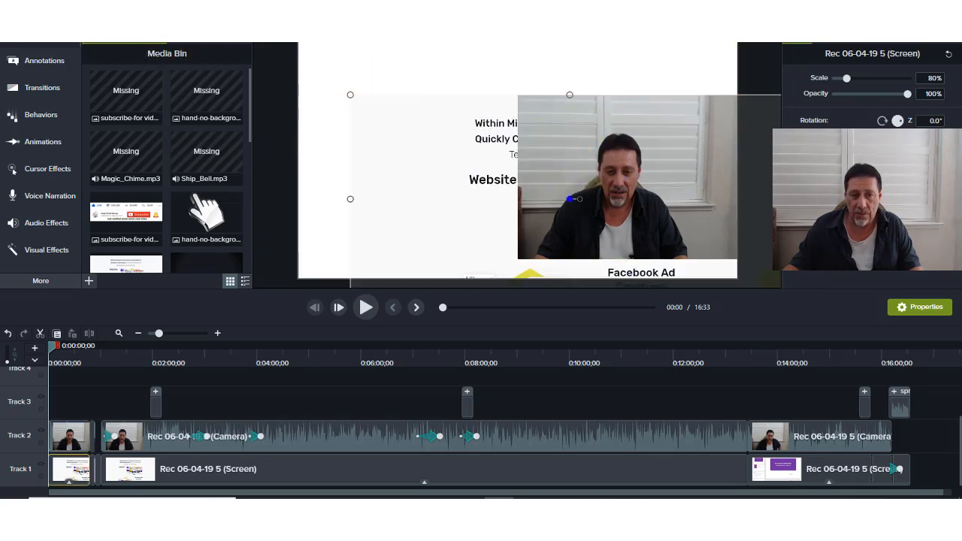
pyautogui.hotkey('alt', 'e')
pyautogui.press('Escape')
pyautogui.hotkey('ctrl', 'z')
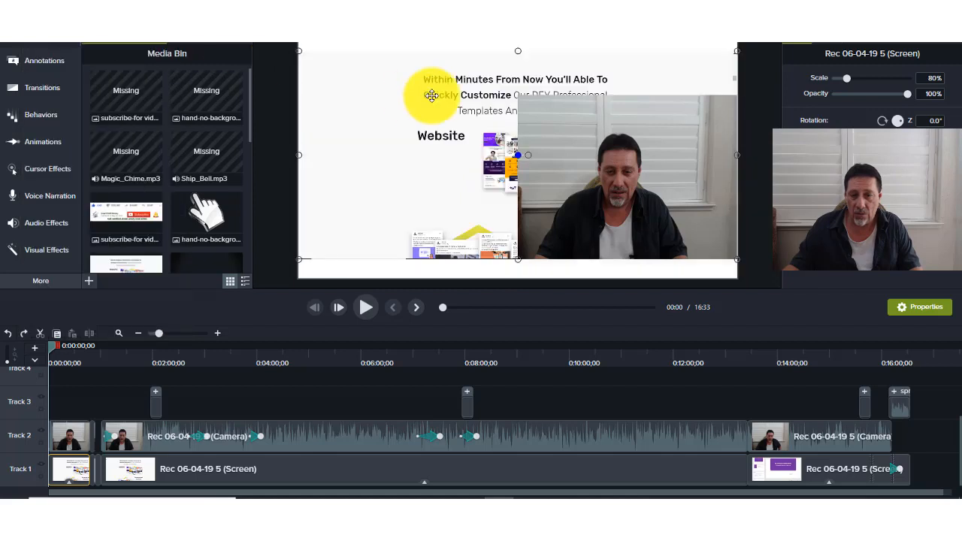
# - Shrink the opening camera clip to about 26% in the lower-right corner of the screen recording
pyautogui.click(559, 131)
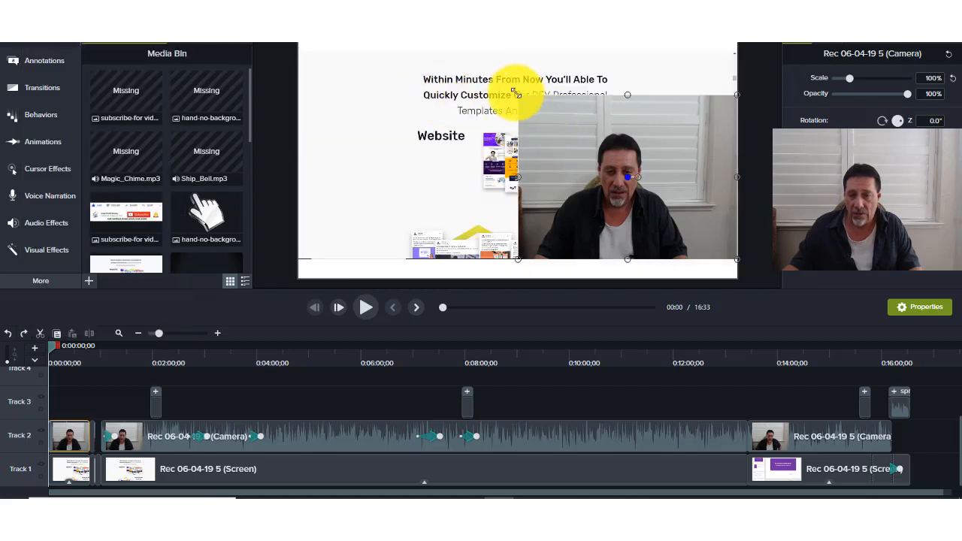
pyautogui.moveTo(519, 95); pyautogui.dragTo(724, 217)
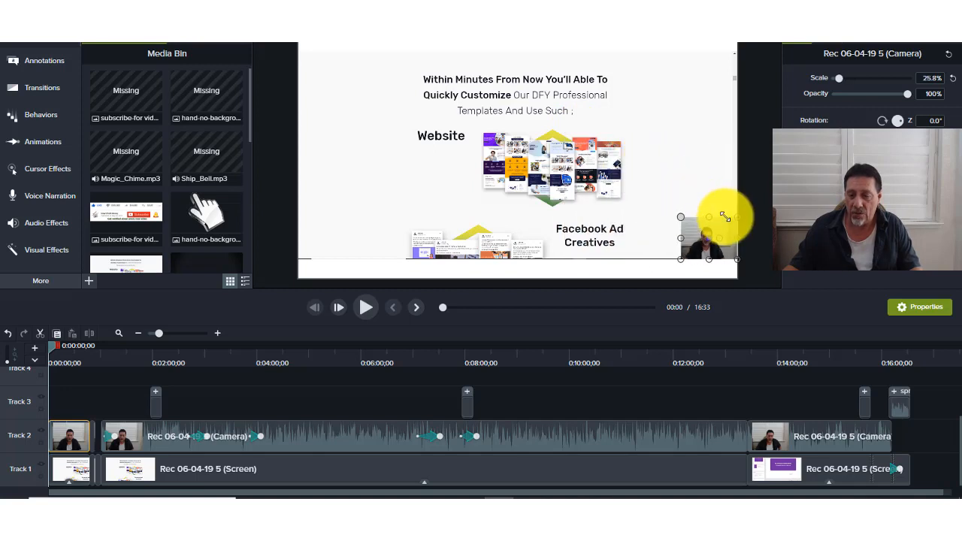
pyautogui.click(650, 218)
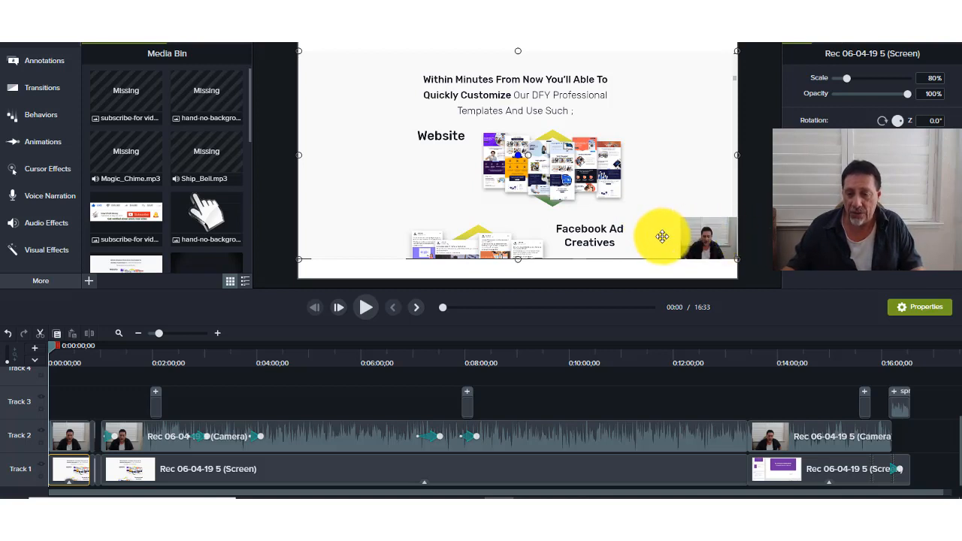
# - Enlarge the opening camera clip to about 86% and centre it along the lower edge of the screen recording
pyautogui.click(687, 224)
pyautogui.moveTo(687, 218); pyautogui.dragTo(548, 149)
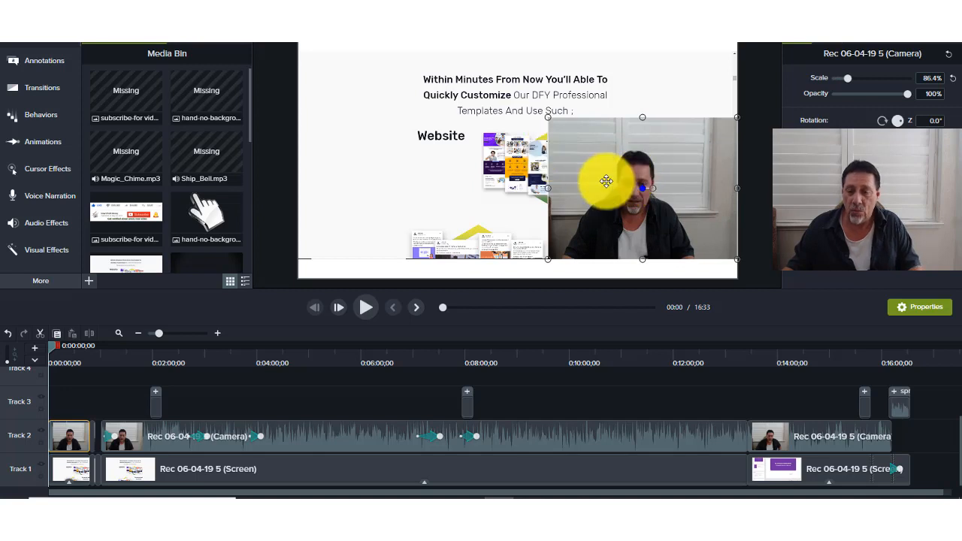
pyautogui.moveTo(591, 183); pyautogui.dragTo(478, 180)
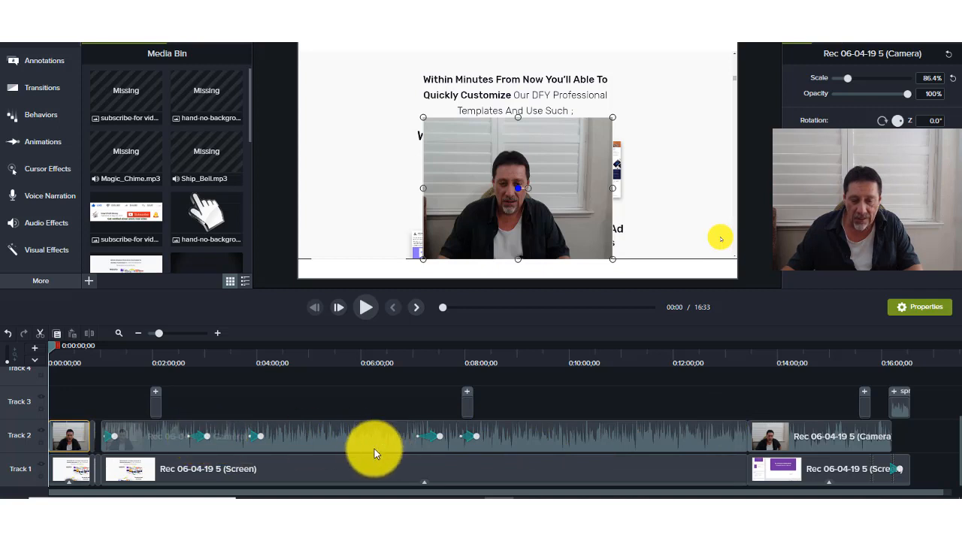
# - Scrub the playhead to about 1:55 and preview the project past the first Track 3 clip, pausing at about 2:15
pyautogui.click(90, 437)
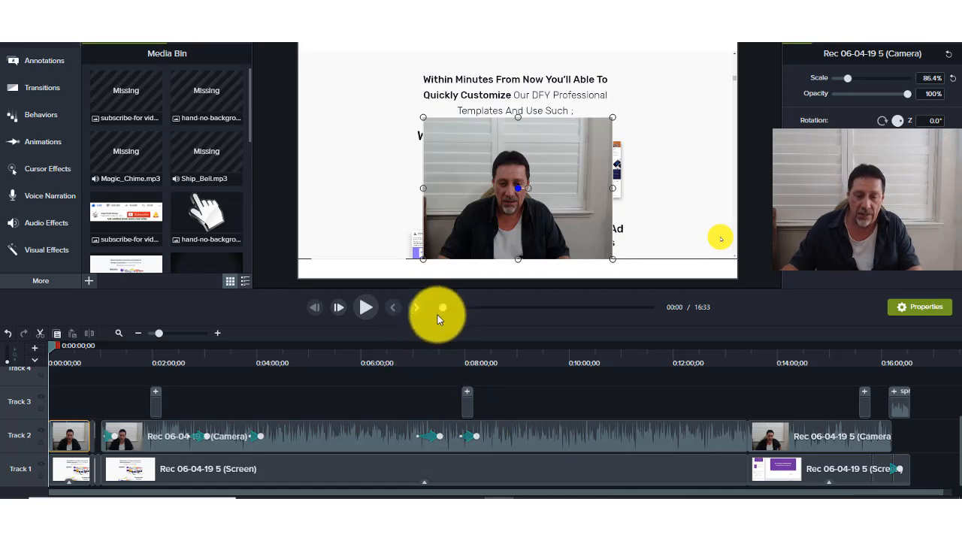
pyautogui.moveTo(441, 306); pyautogui.dragTo(465, 309)
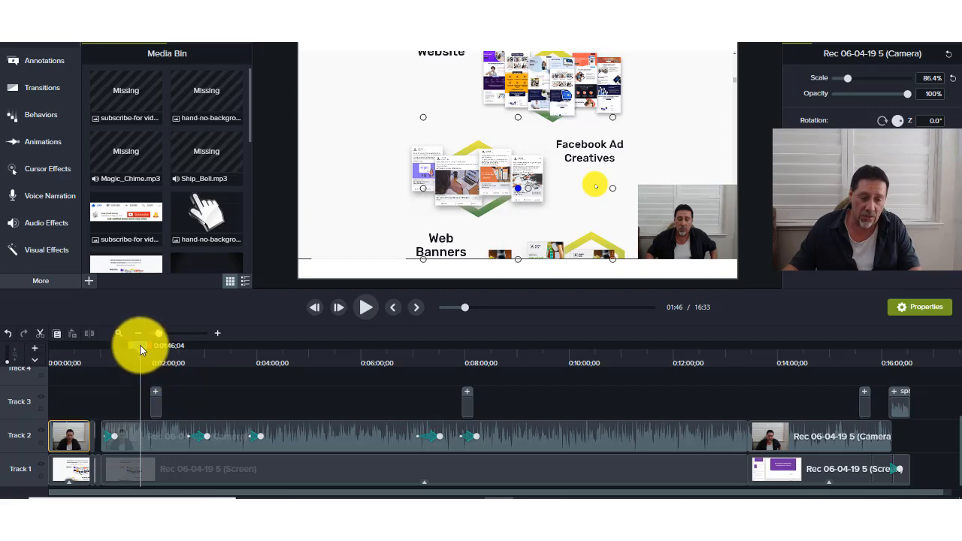
pyautogui.moveTo(139, 348); pyautogui.dragTo(148, 350)
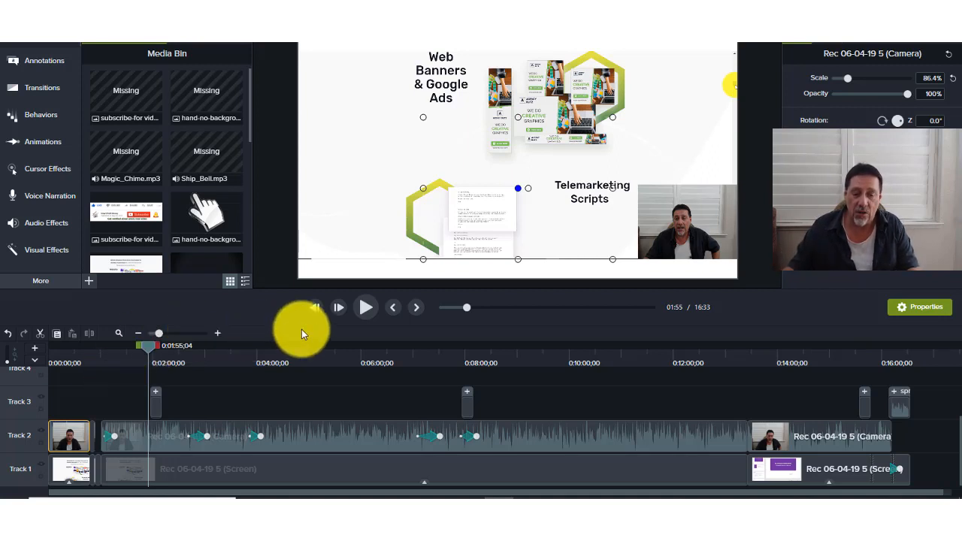
pyautogui.click(367, 306)
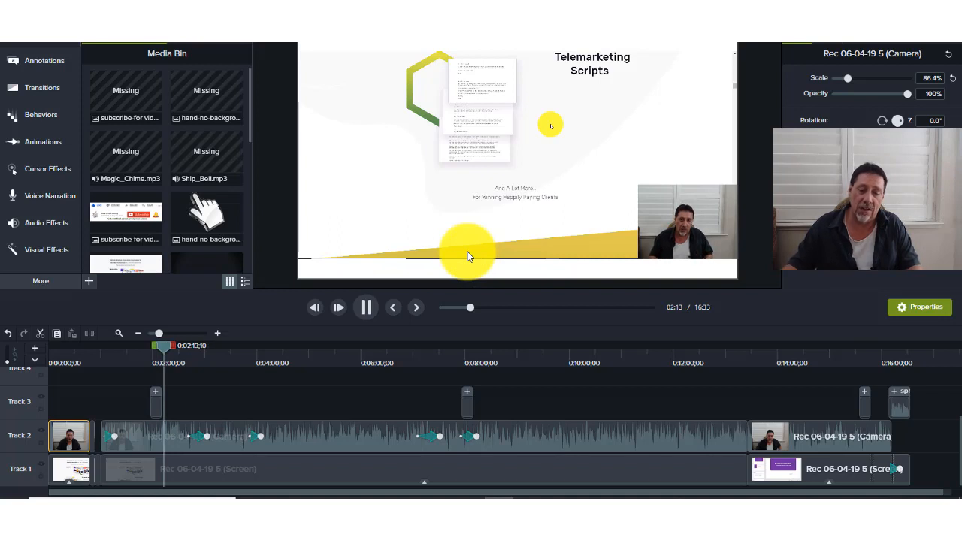
pyautogui.click(367, 306)
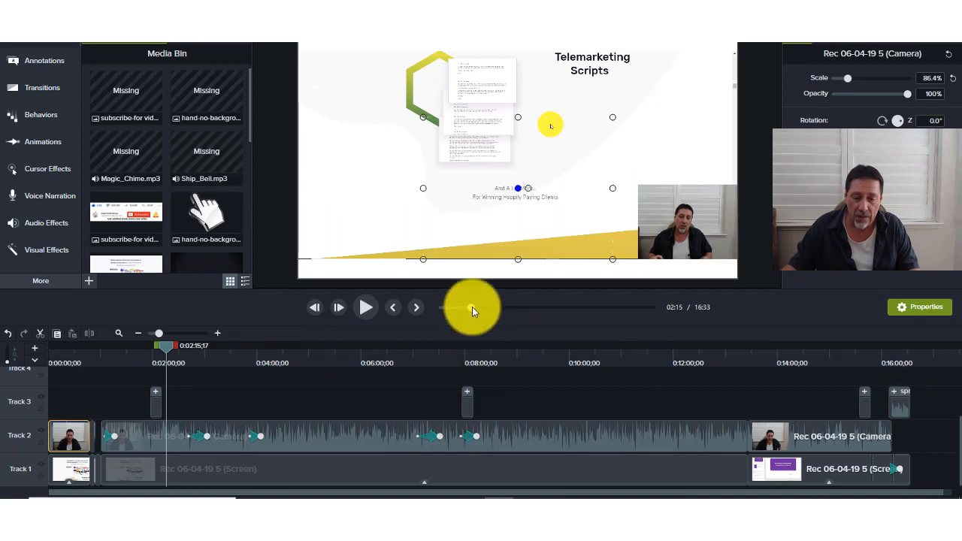
# - Return the playhead to about 1:02 and preview the second camera clip's opening animation, pausing at about 1:32
pyautogui.moveTo(472, 307); pyautogui.dragTo(449, 307)
pyautogui.click(365, 308)
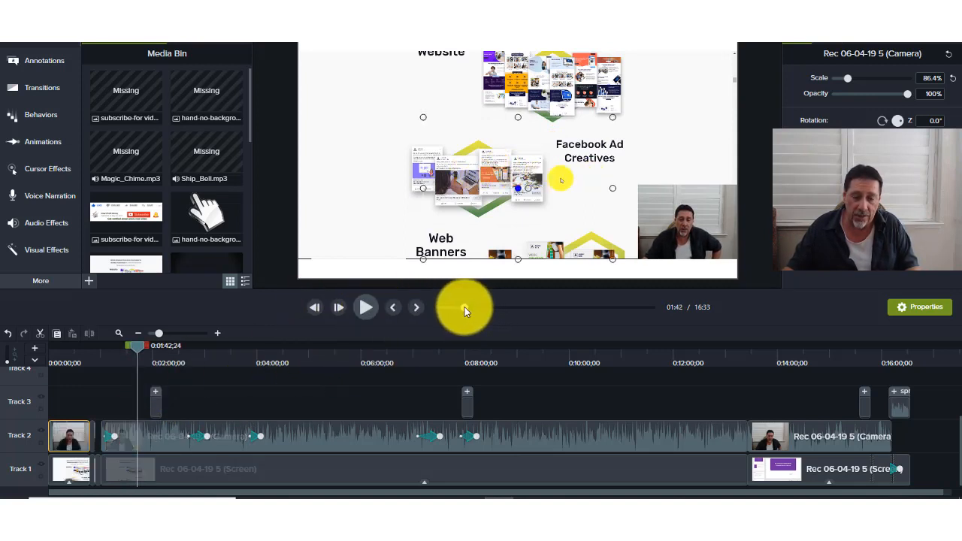
pyautogui.moveTo(464, 307); pyautogui.dragTo(462, 307)
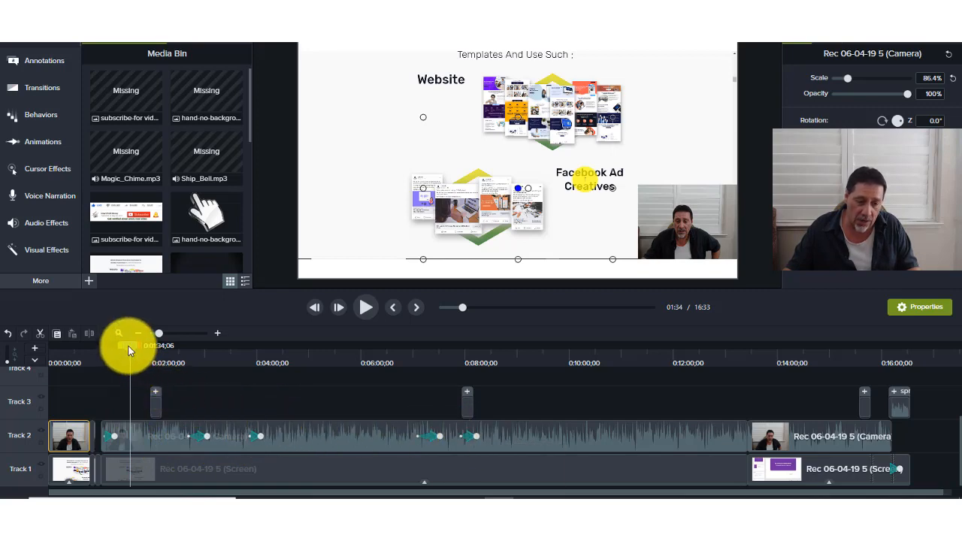
pyautogui.moveTo(129, 349); pyautogui.dragTo(101, 350)
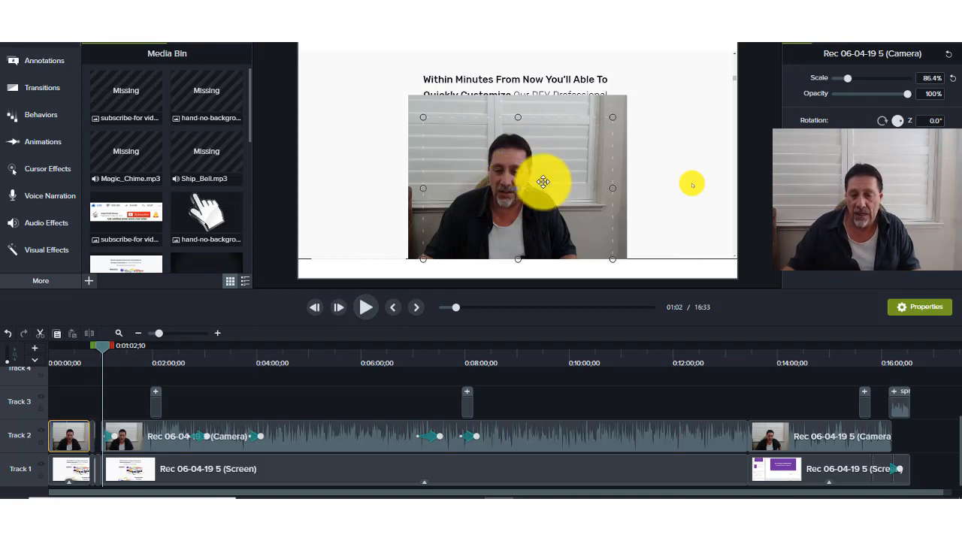
pyautogui.click(367, 309)
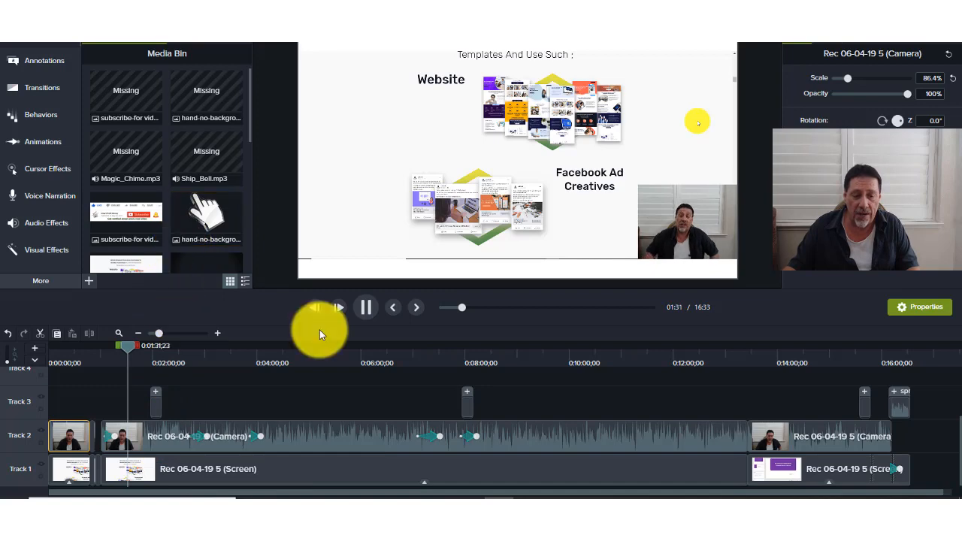
pyautogui.click(367, 307)
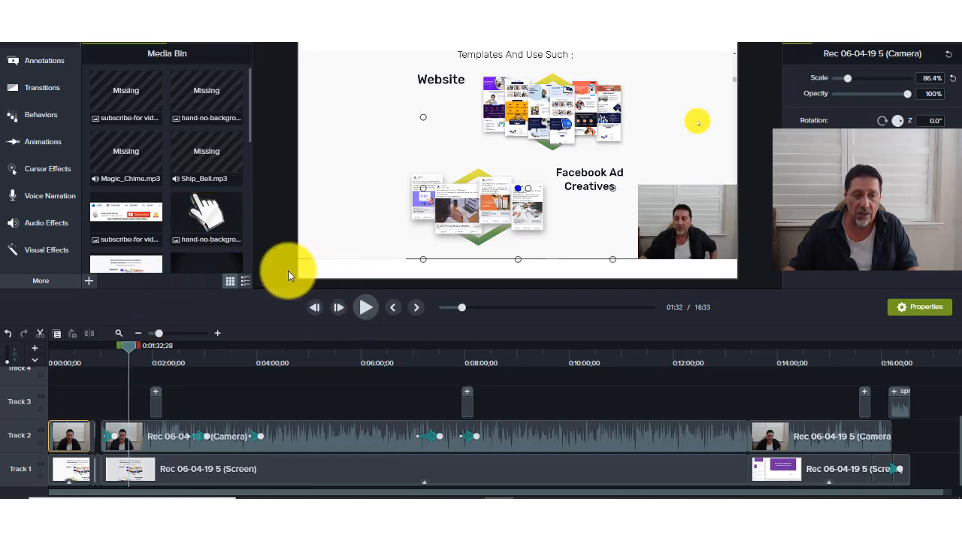
# - Show the animation presets and the Custom animation's Add to Selected Media option, then dismiss it without applying
pyautogui.click(50, 149)
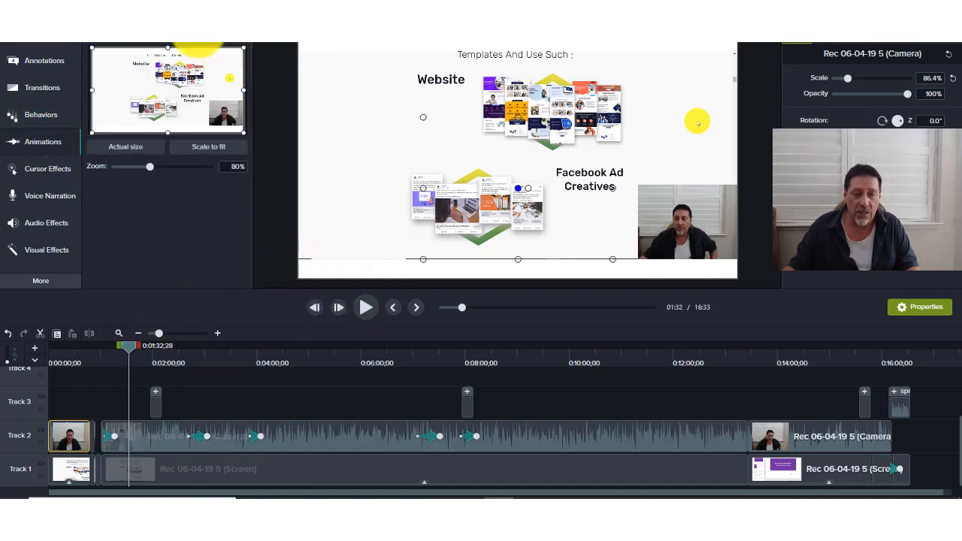
pyautogui.click(199, 39)
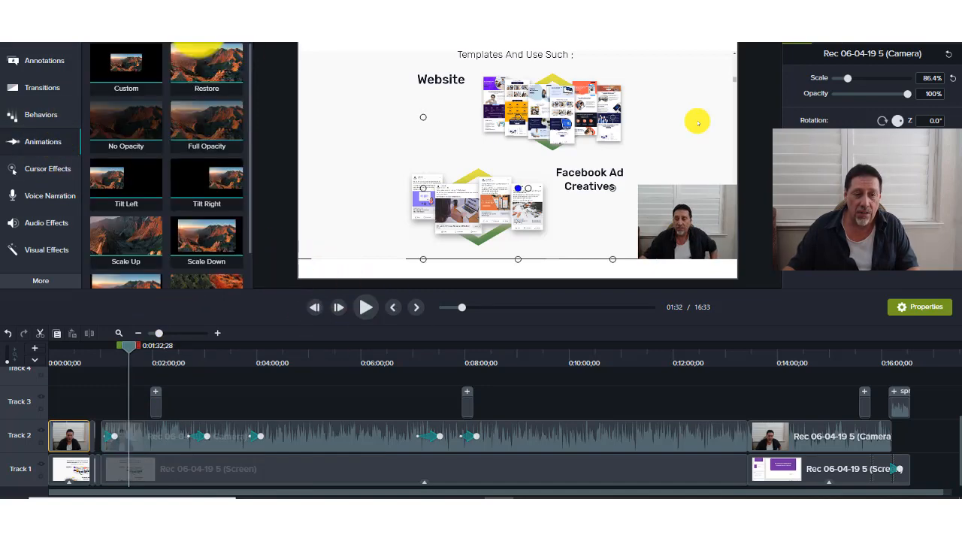
pyautogui.rightClick(138, 79)
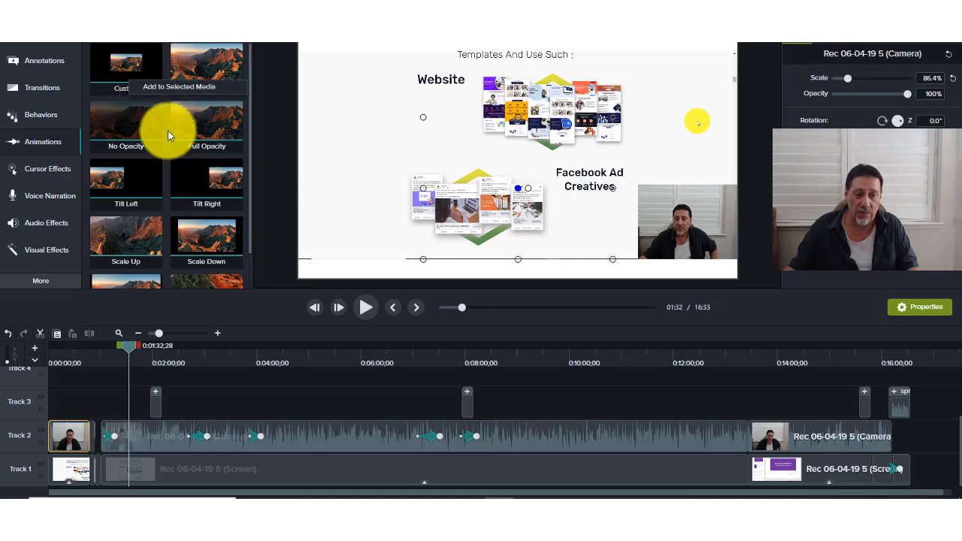
pyautogui.click(203, 398)
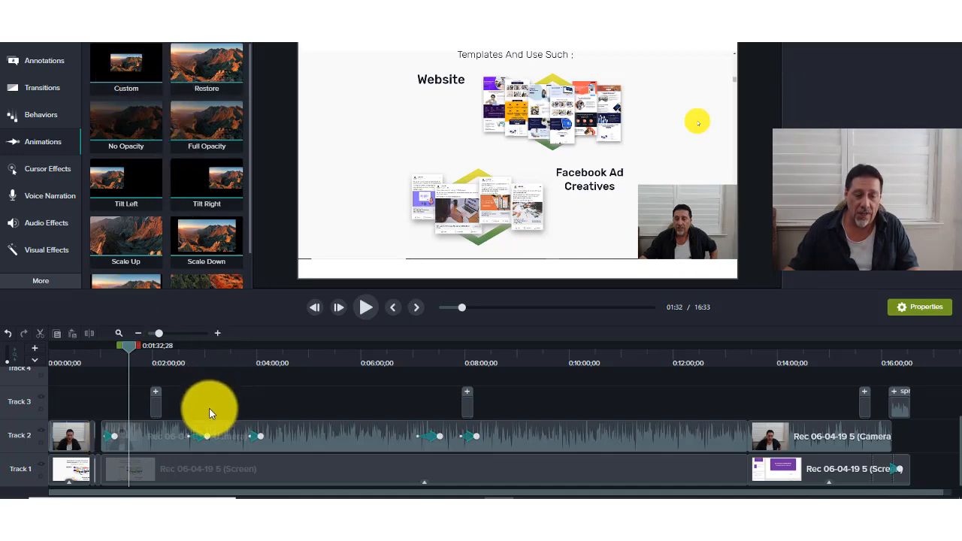
# - Select the long camera clip on Track 2, play the project from about 1:32, and bring up the recorder window
pyautogui.click(308, 427)
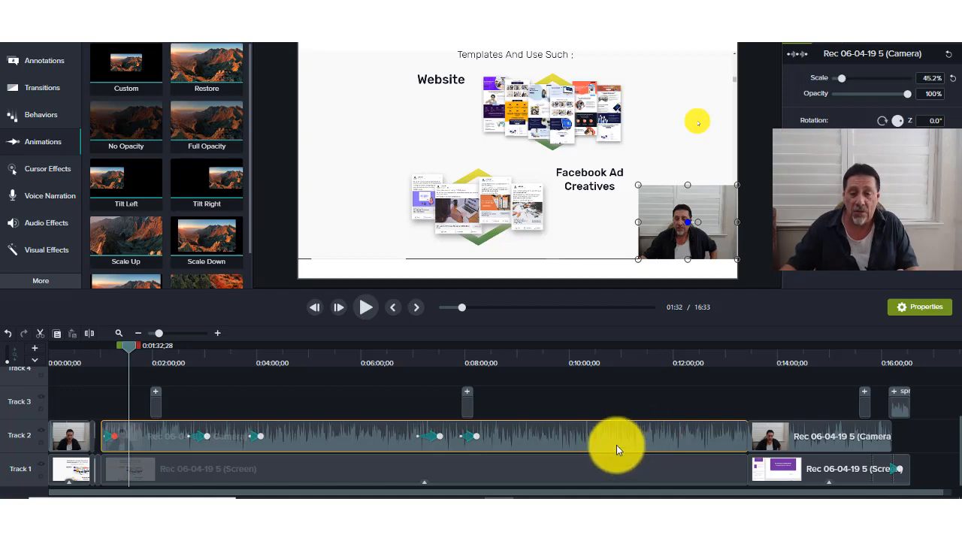
pyautogui.click(364, 306)
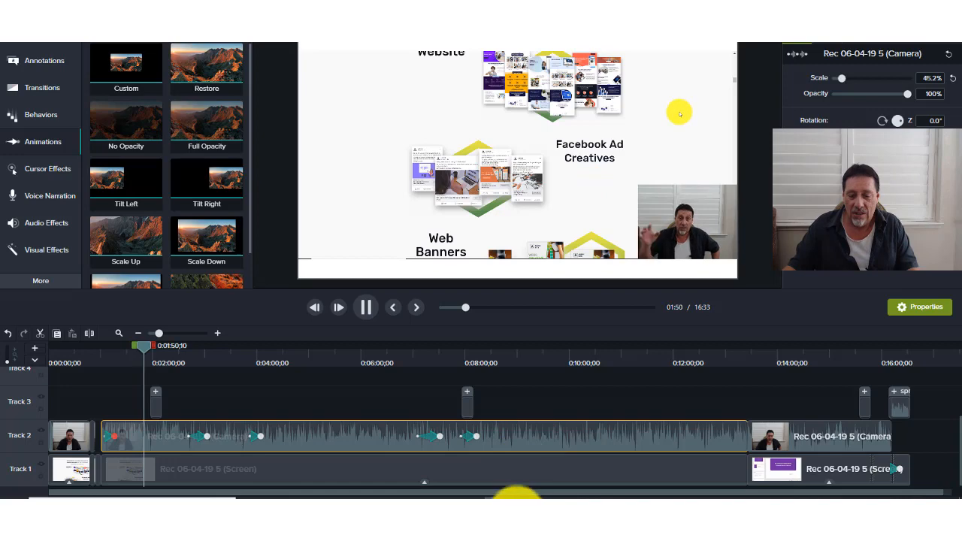
pyautogui.moveTo(525, 493)
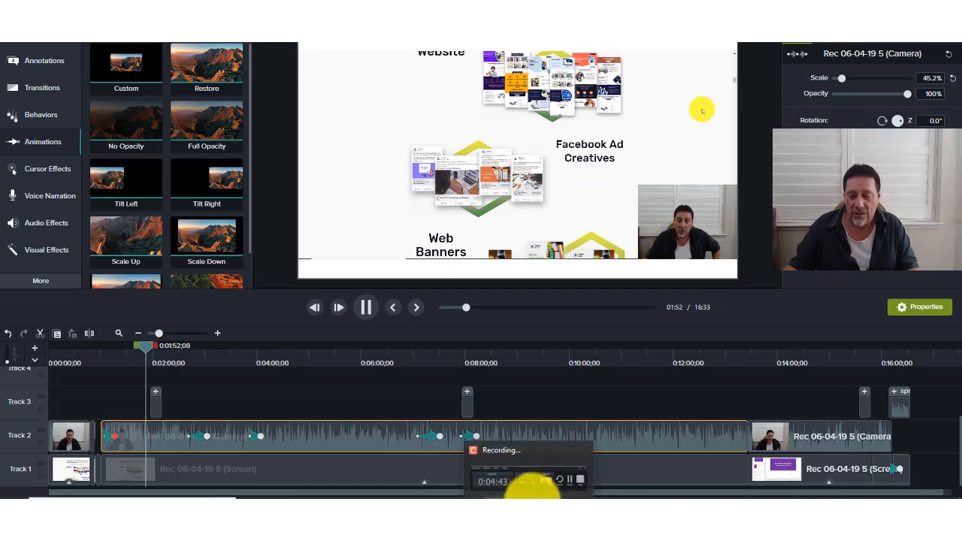
pyautogui.click(528, 488)
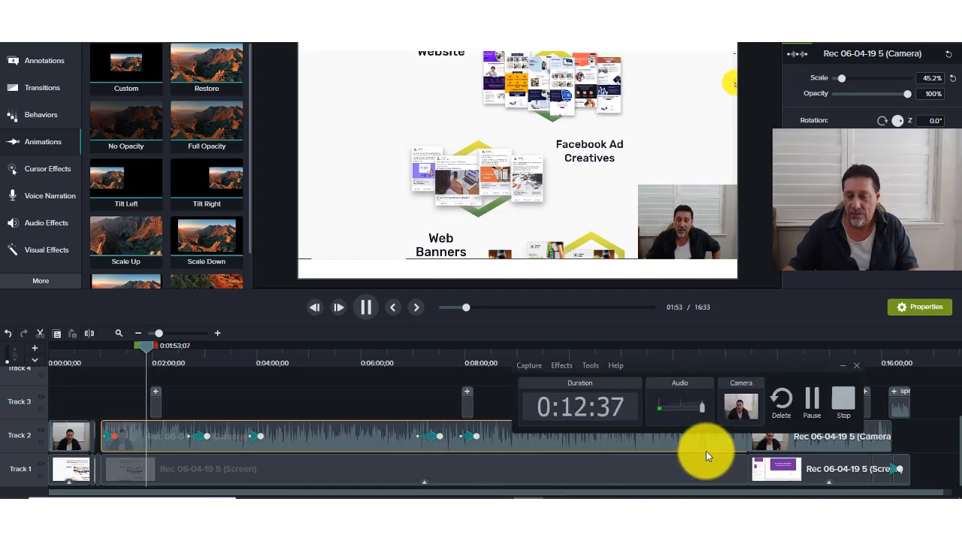
# - Scrub the playhead to about 3:36 and preview the long camera clip's third animation, pausing just after 4:01
pyautogui.click(811, 412)
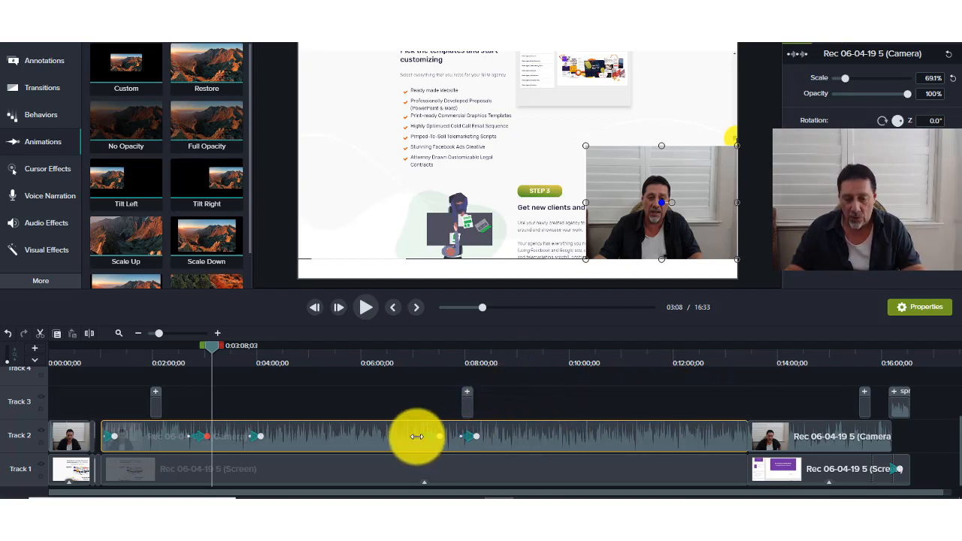
pyautogui.moveTo(416, 437); pyautogui.dragTo(418, 437)
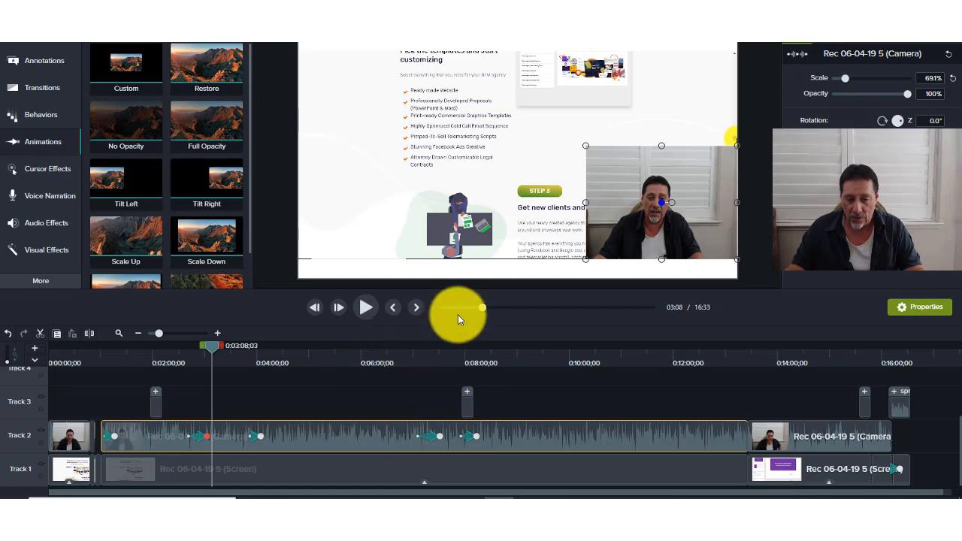
pyautogui.moveTo(481, 306)
pyautogui.mouseDown()
pyautogui.moveTo(501, 307)
pyautogui.moveTo(487, 310)
pyautogui.mouseUp()
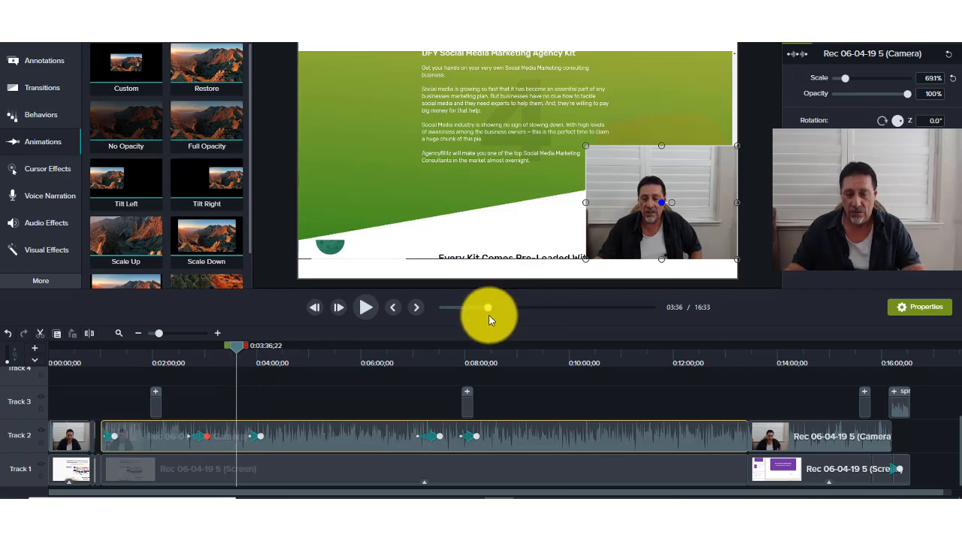
pyautogui.click(364, 307)
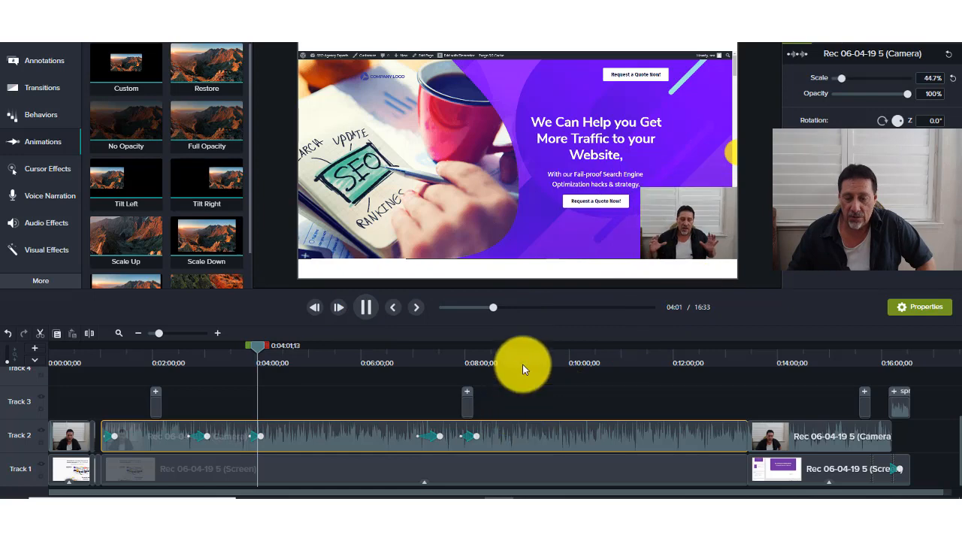
pyautogui.click(367, 307)
# - Scrub the playhead via about 6:50 to 7:17 and preview the camera clip's last two animations, pausing at about 8:38
pyautogui.moveTo(493, 307); pyautogui.dragTo(528, 316)
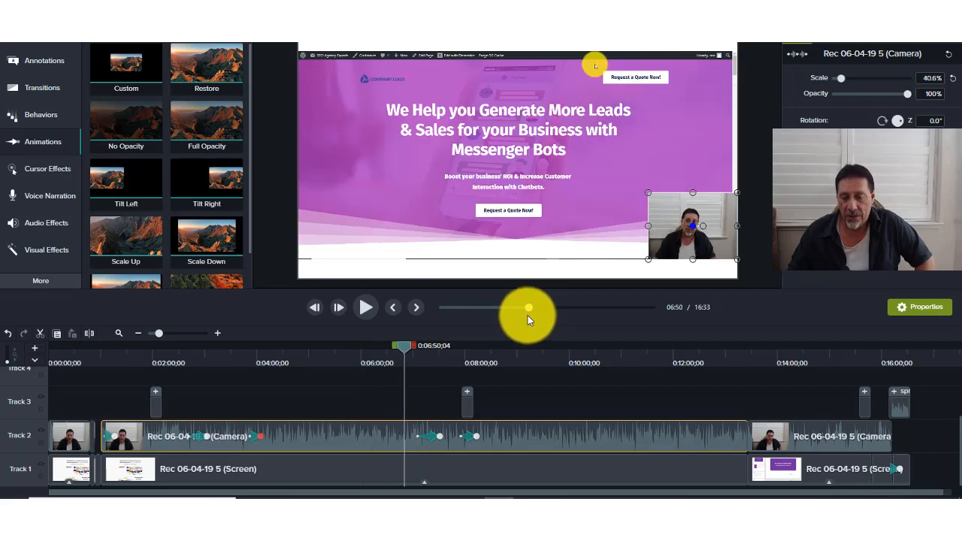
pyautogui.click(367, 308)
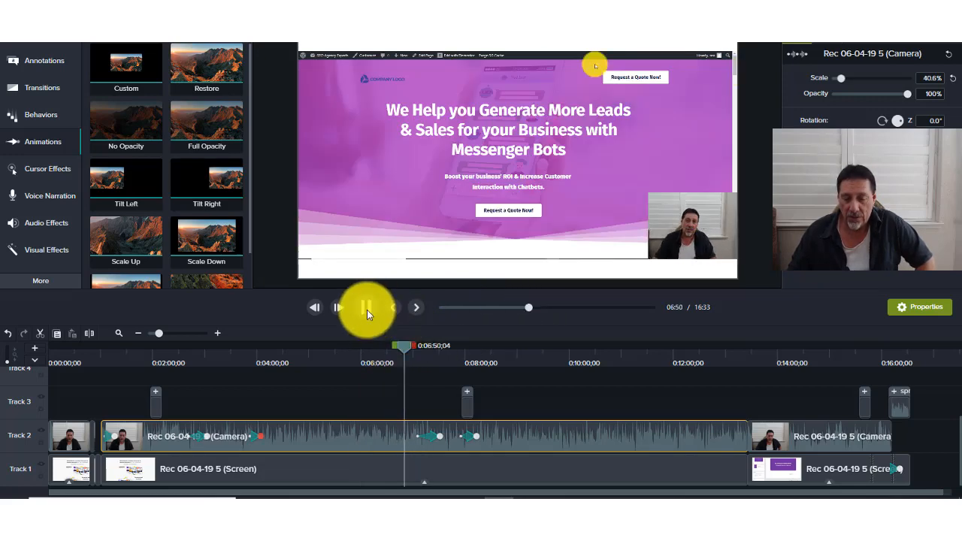
pyautogui.click(366, 308)
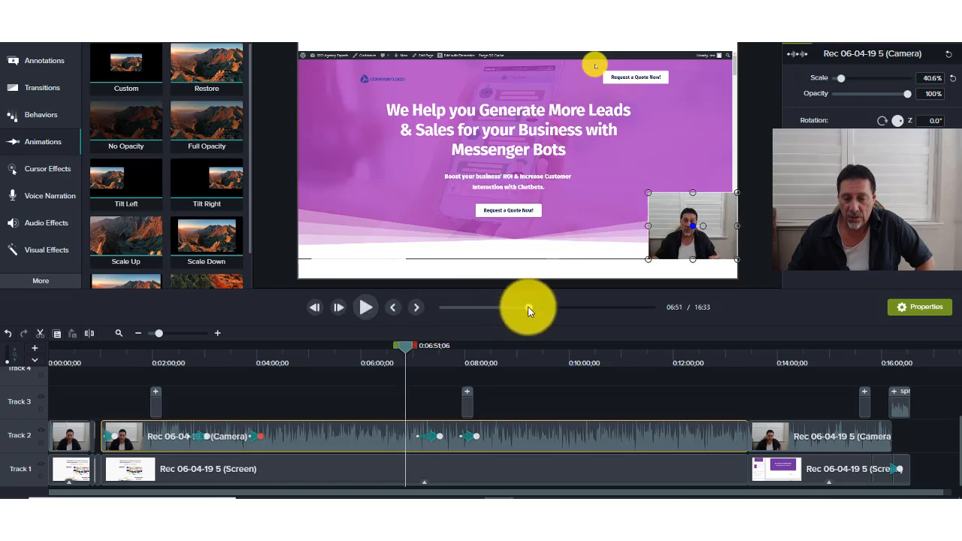
pyautogui.moveTo(529, 310); pyautogui.dragTo(535, 311)
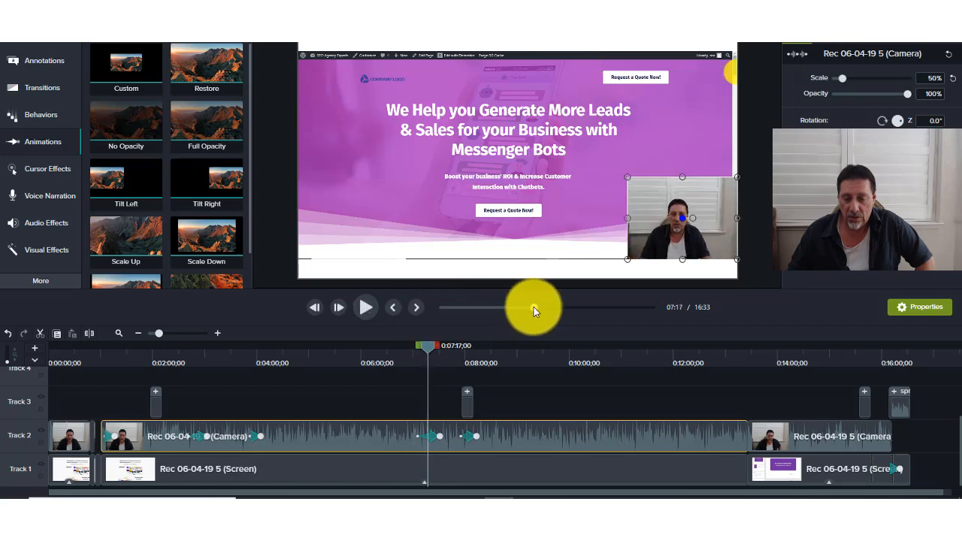
pyautogui.click(365, 308)
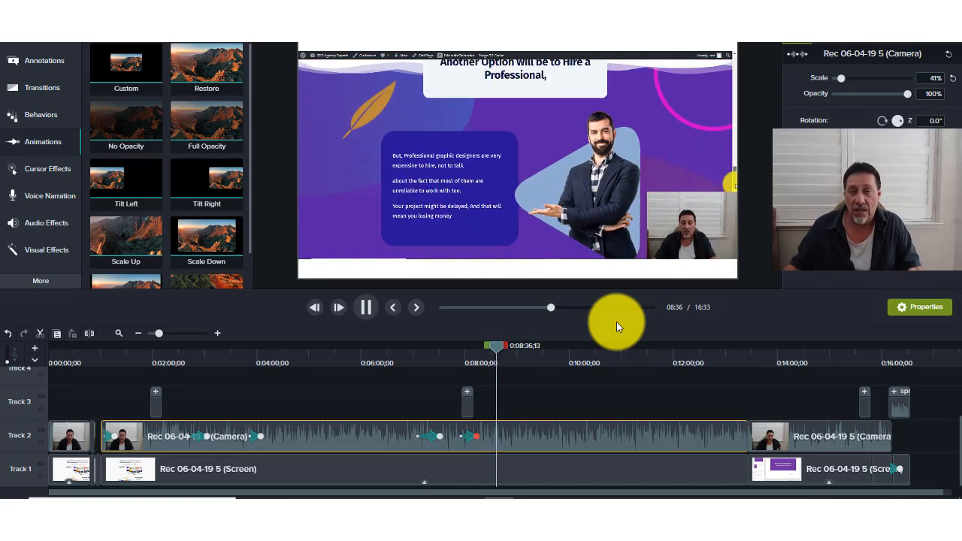
pyautogui.click(366, 308)
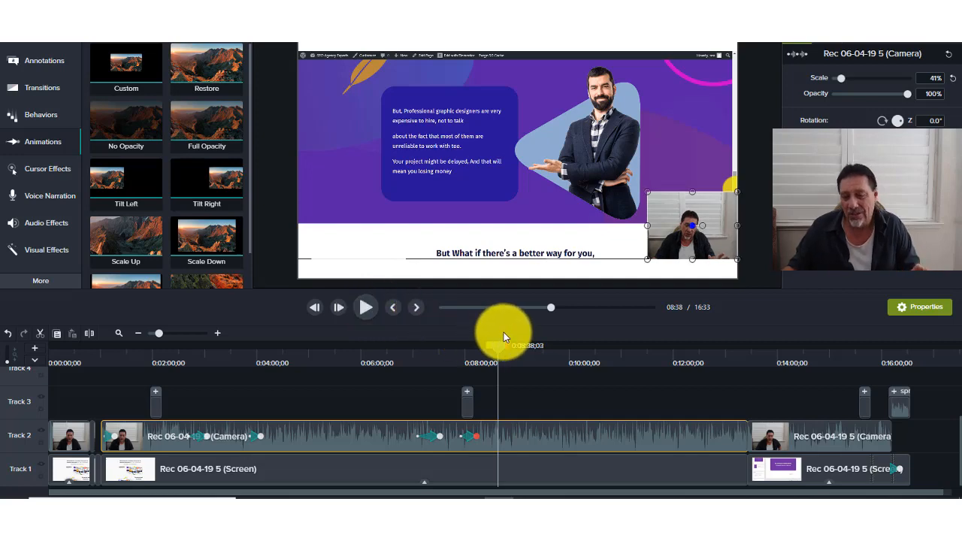
# - Scrub through the final section of the project, stopping at the third Track 3 clip and ending at about 16:07
pyautogui.moveTo(550, 308); pyautogui.dragTo(624, 310)
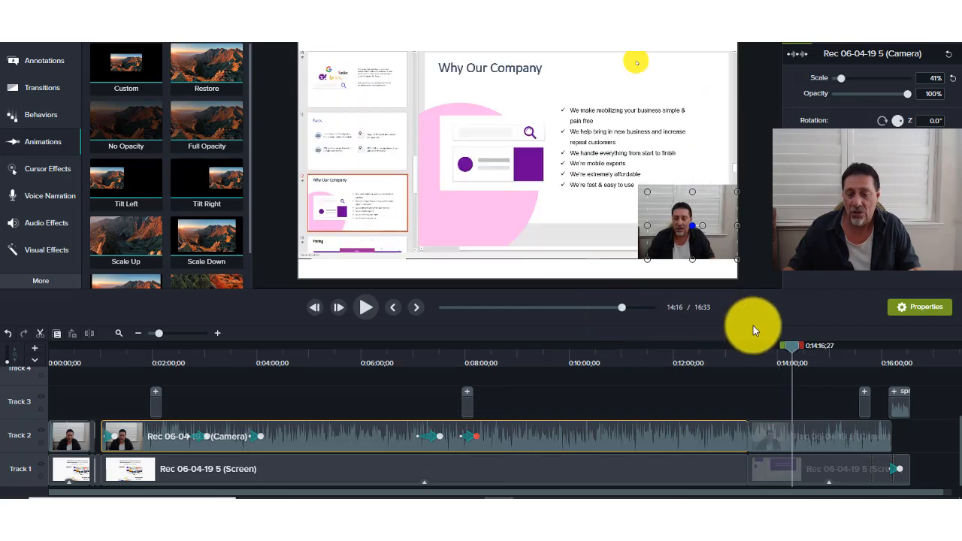
pyautogui.moveTo(792, 351); pyautogui.dragTo(887, 368)
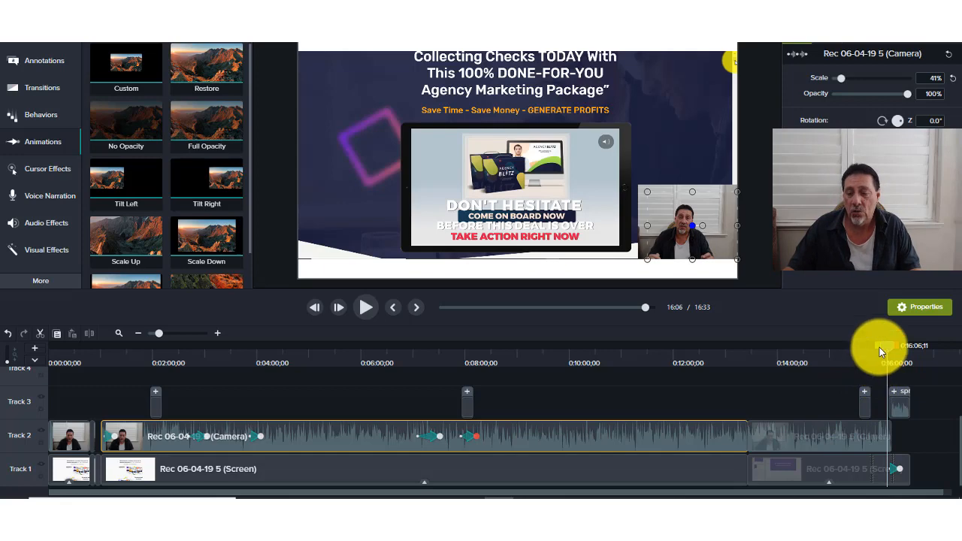
pyautogui.moveTo(885, 351); pyautogui.dragTo(861, 359)
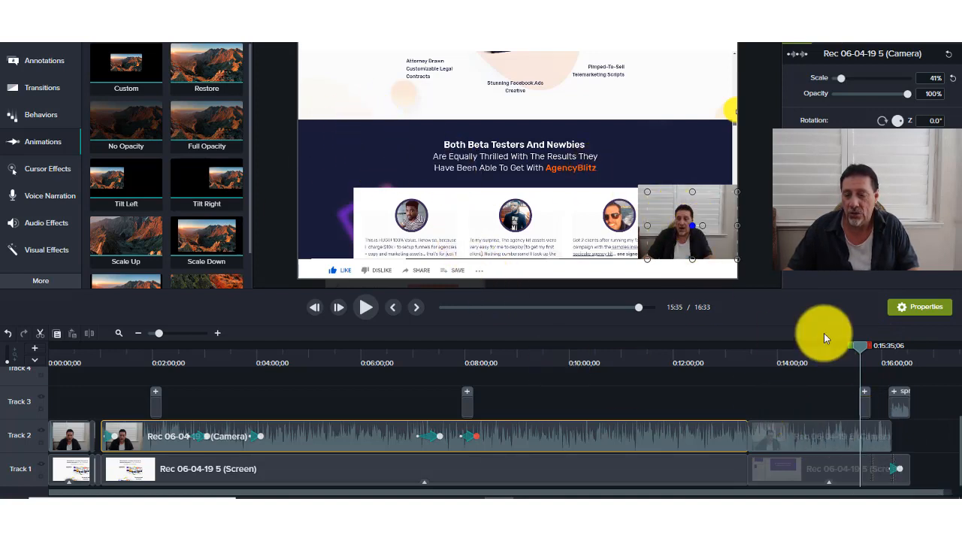
pyautogui.moveTo(860, 351); pyautogui.dragTo(883, 354)
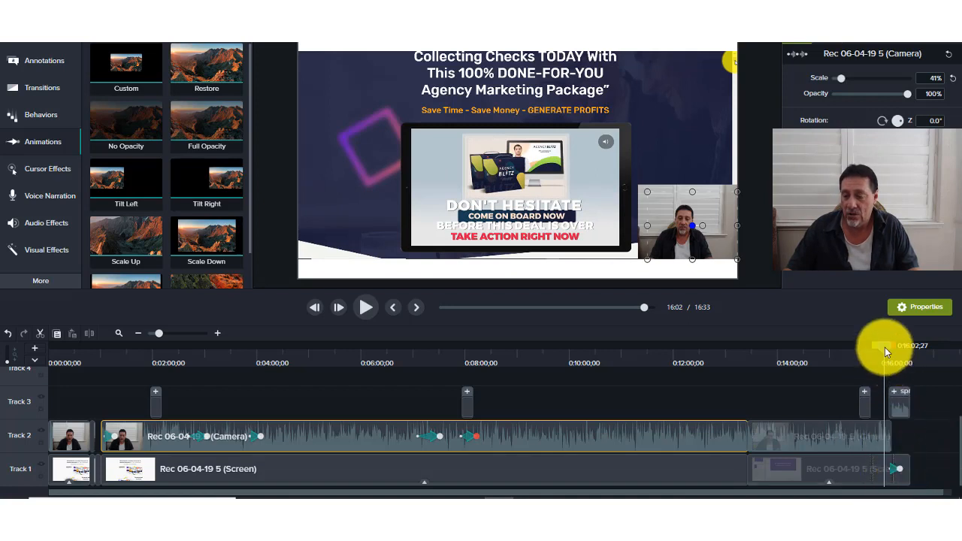
pyautogui.moveTo(885, 347); pyautogui.dragTo(888, 350)
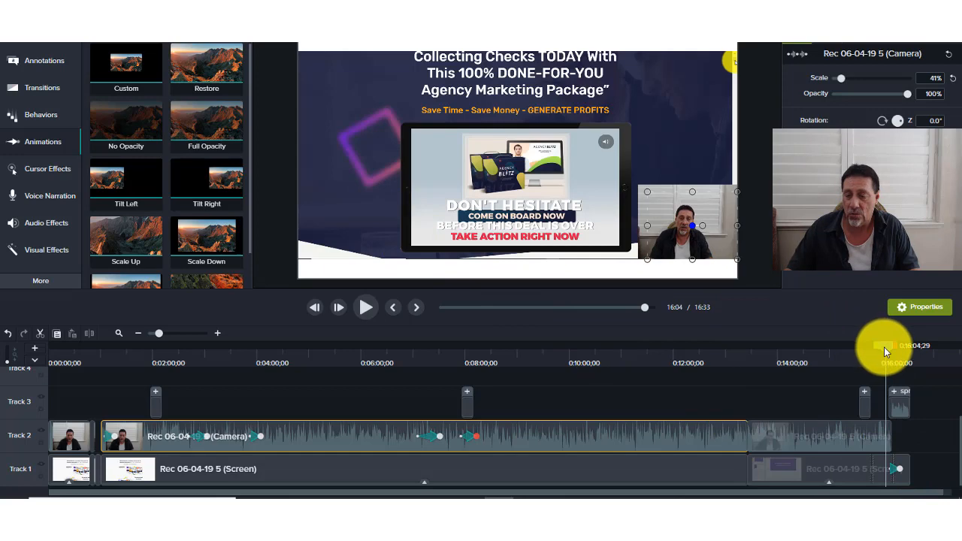
pyautogui.moveTo(884, 347)
pyautogui.mouseDown()
pyautogui.moveTo(893, 354)
pyautogui.moveTo(886, 350)
pyautogui.mouseUp()
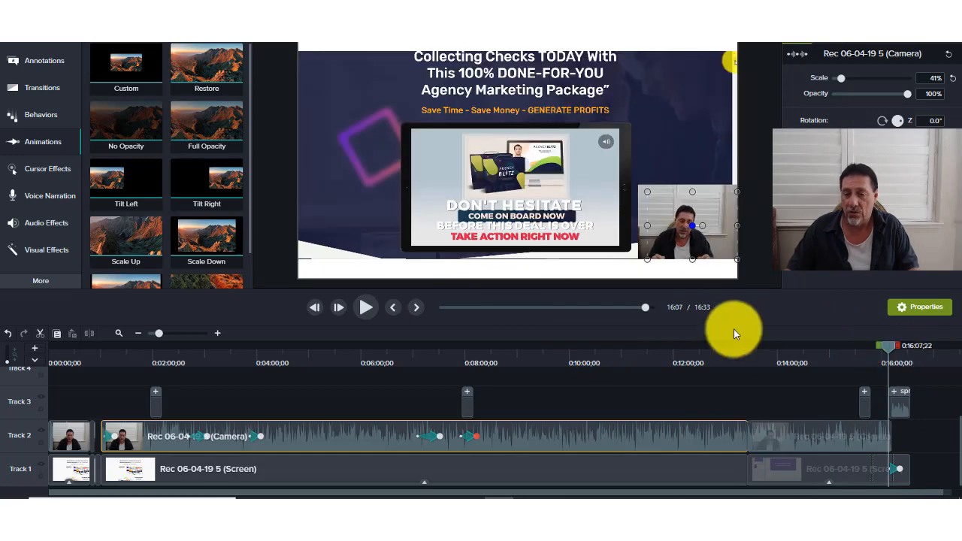
# - Select the outro clip on Track 3, scrub through it to about 16:27, and return the playhead to about 15:08
pyautogui.click(904, 406)
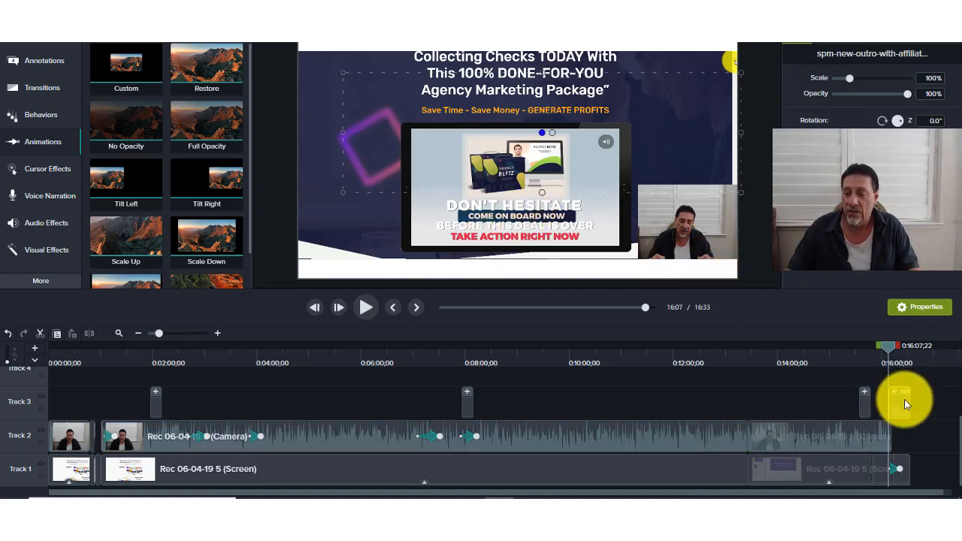
pyautogui.moveTo(889, 345); pyautogui.dragTo(907, 348)
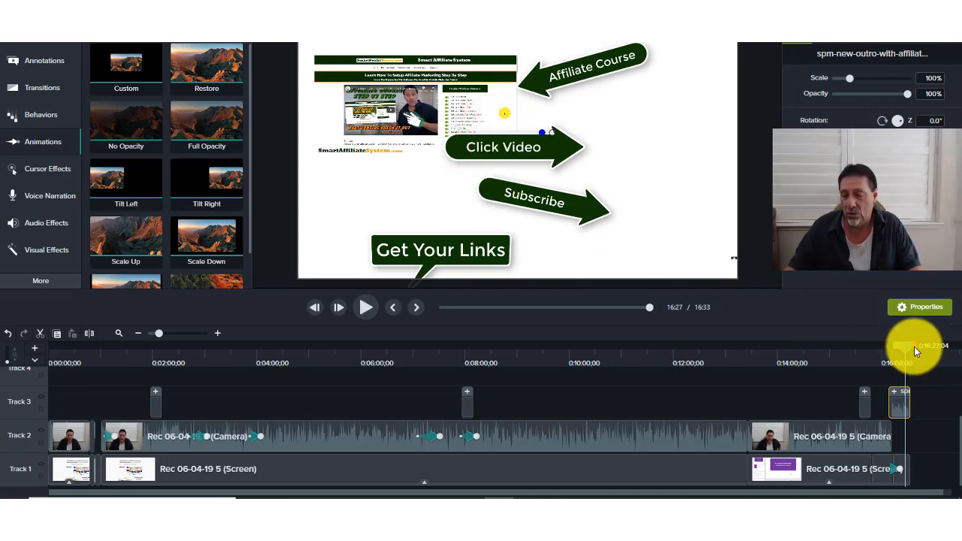
pyautogui.moveTo(905, 350); pyautogui.dragTo(839, 362)
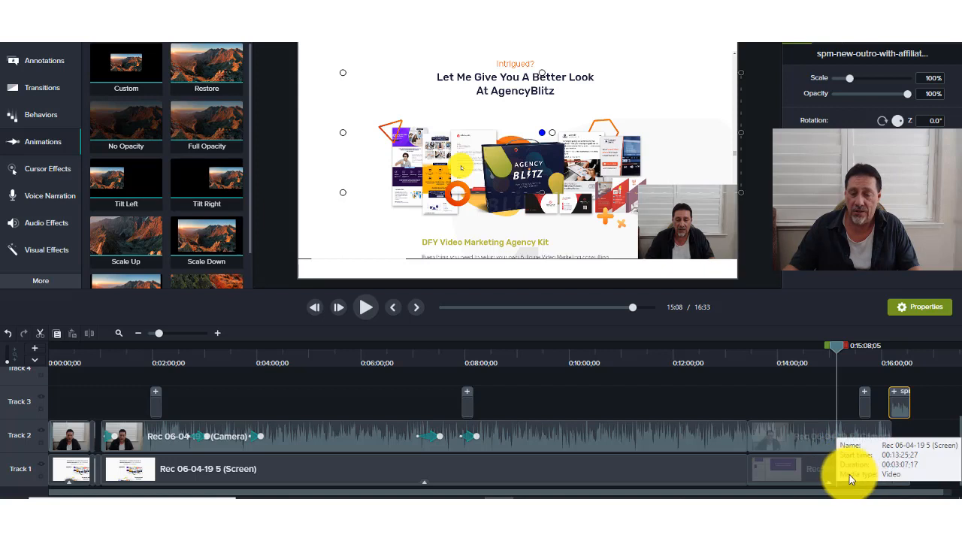
# - Select the last screen clip on Track 1 and preview its closing scale-down animation from about 16:06 to the project's end
pyautogui.click(801, 474)
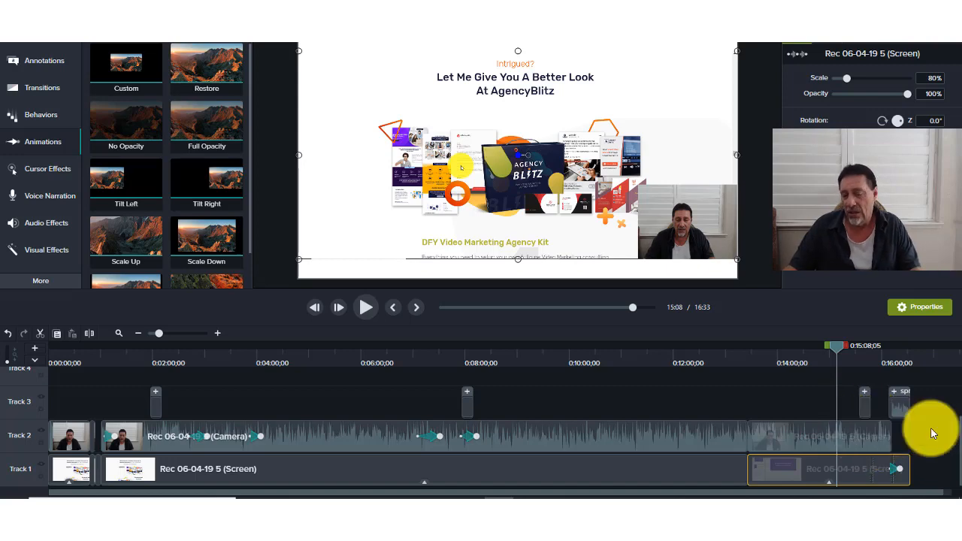
pyautogui.click(861, 348)
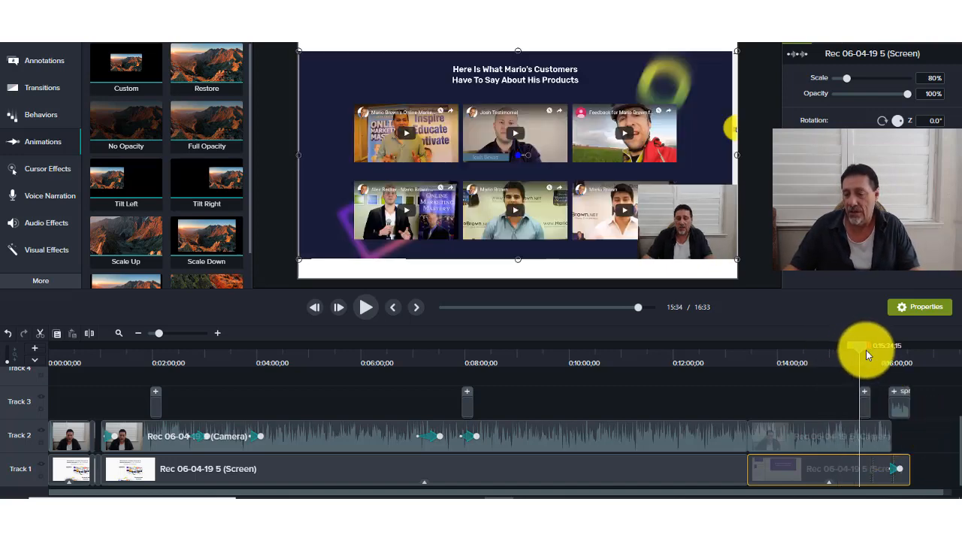
pyautogui.moveTo(866, 351); pyautogui.dragTo(890, 359)
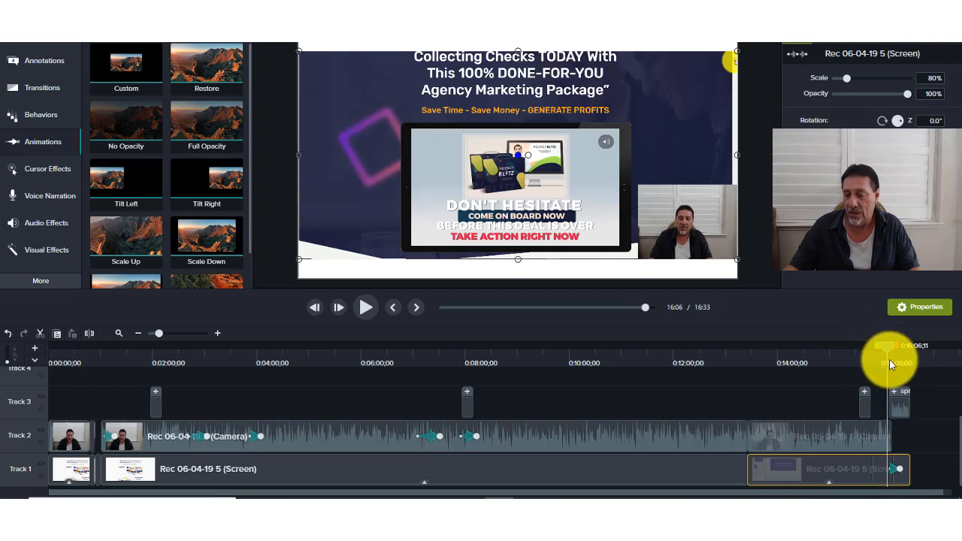
pyautogui.click(366, 307)
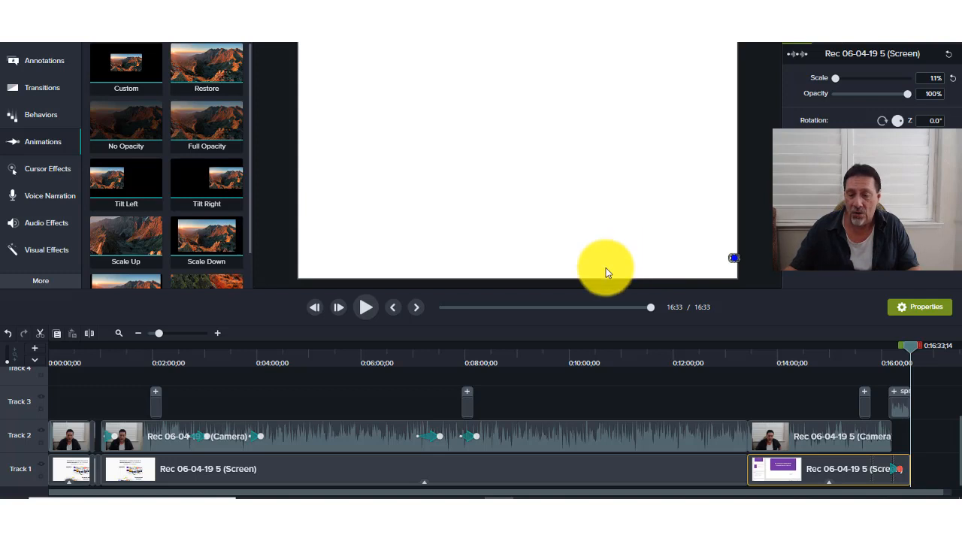
# - Select the first subscribe clip on Track 3 and point out the cuts between the camera clips on Track 2
pyautogui.click(154, 402)
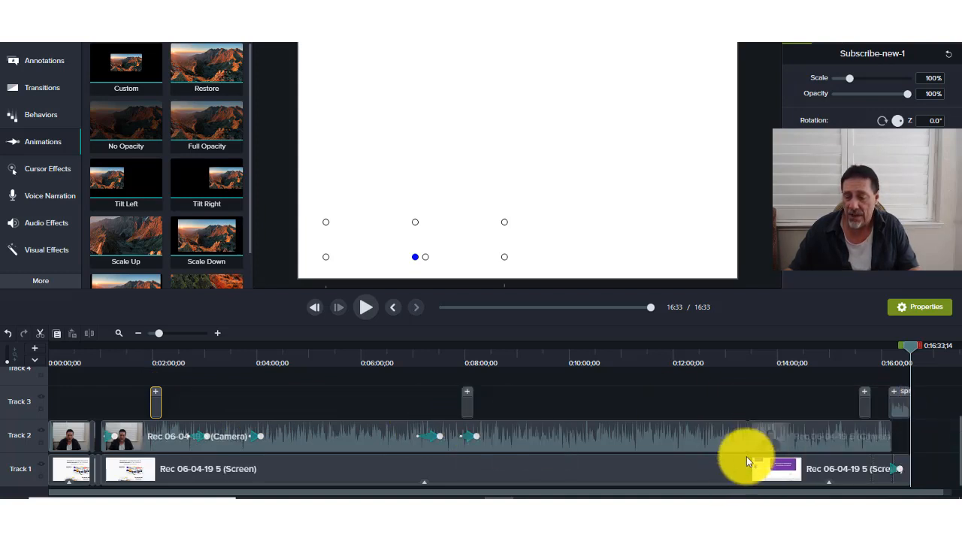
pyautogui.moveTo(744, 446); pyautogui.dragTo(747, 440)
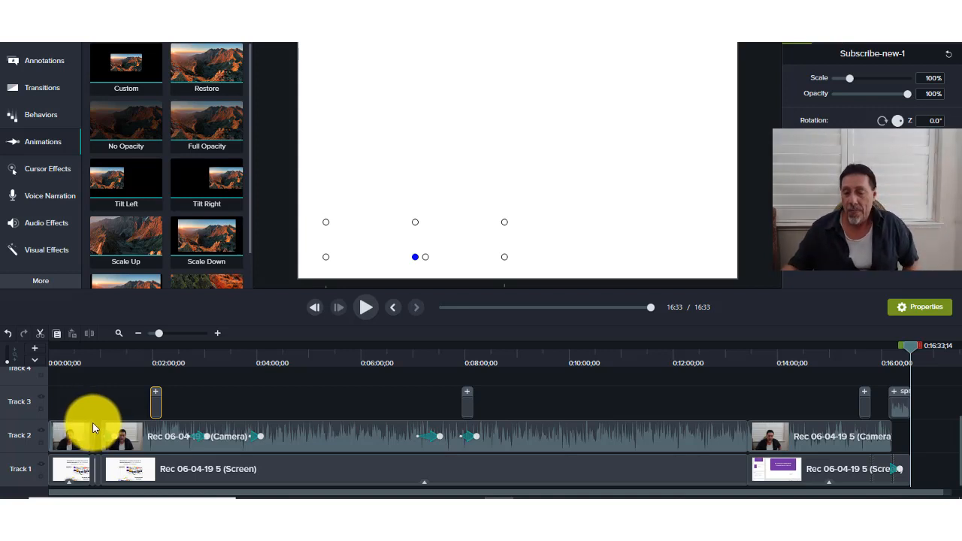
pyautogui.moveTo(93, 431); pyautogui.dragTo(45, 435)
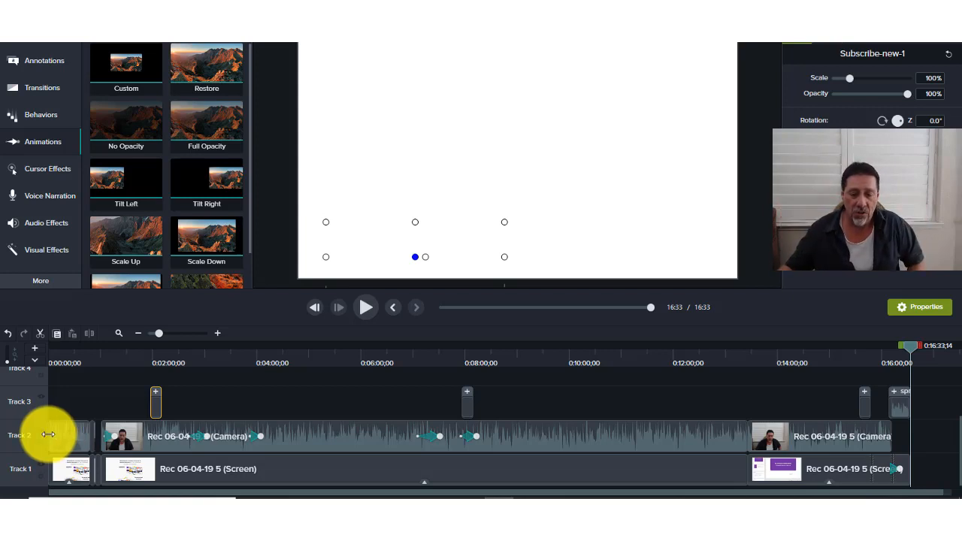
# - Select the long camera and screen clips together, split both at about 5:15, and select the camera segment after the cut
pyautogui.click(327, 439)
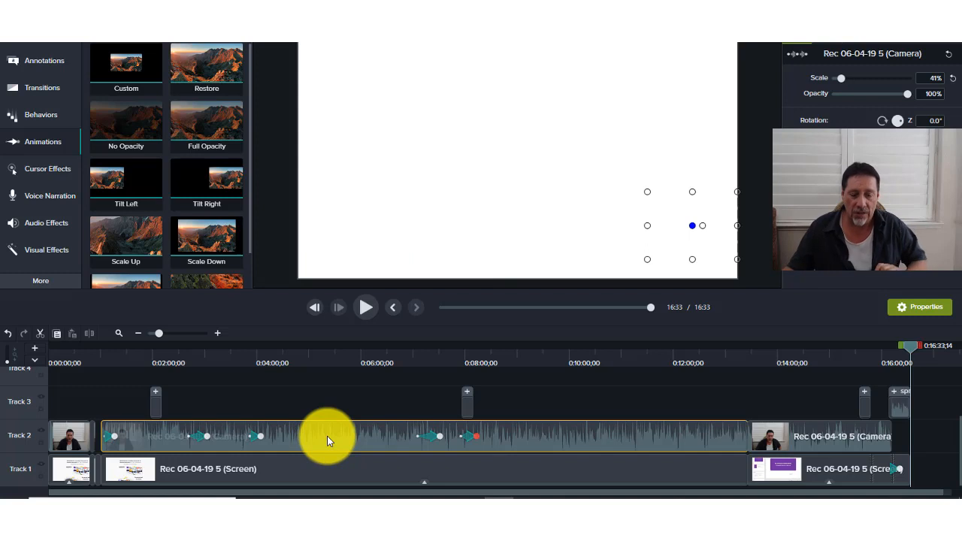
pyautogui.keyDown('ctrl'); pyautogui.click(325, 463); pyautogui.keyUp('ctrl')
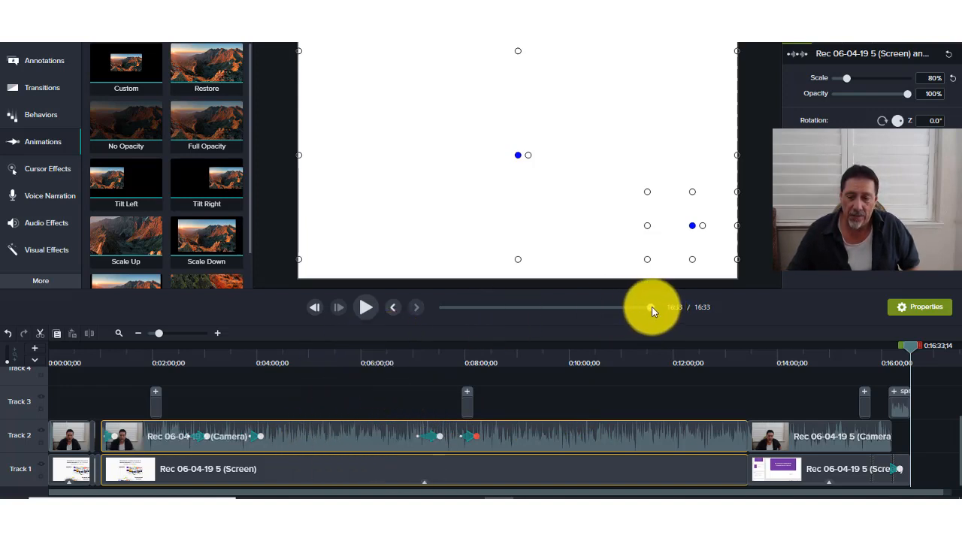
pyautogui.click(531, 308)
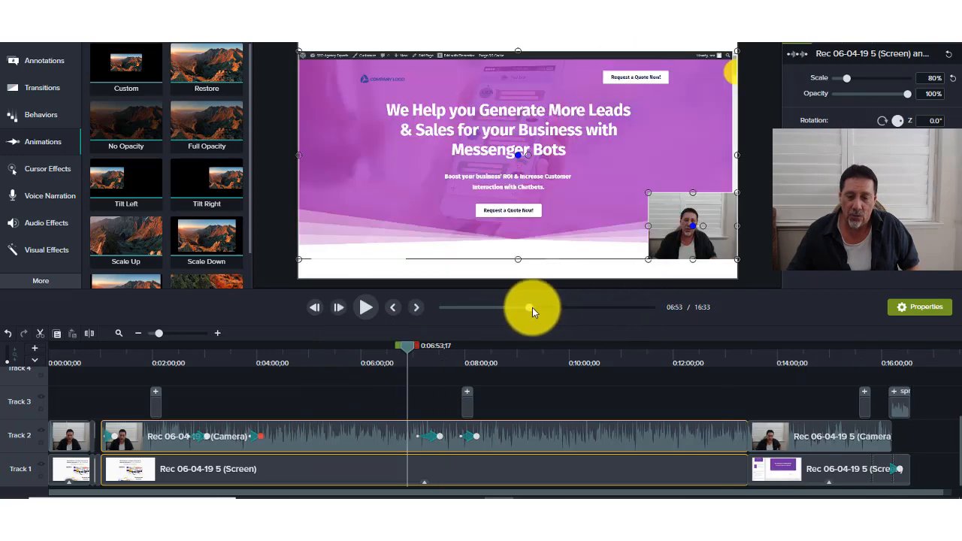
pyautogui.moveTo(532, 308); pyautogui.dragTo(516, 308)
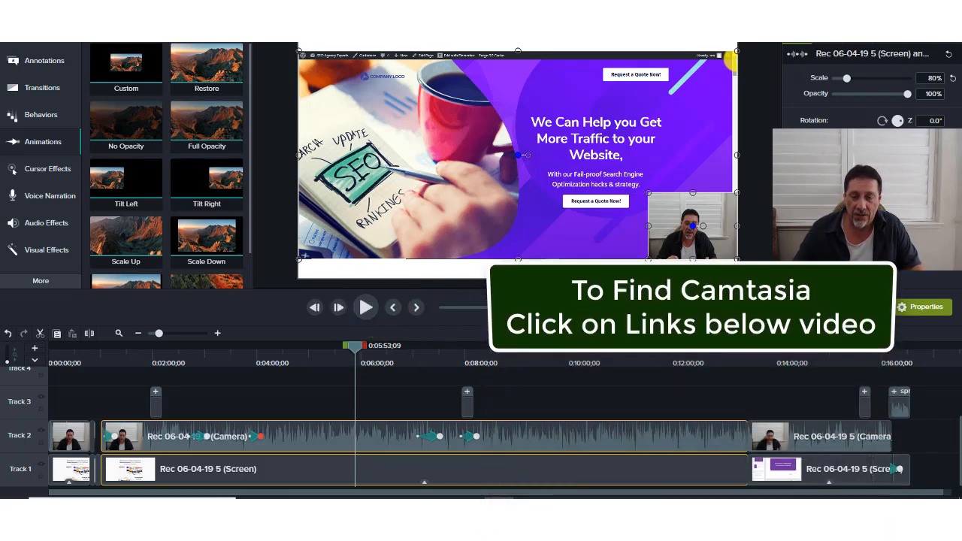
pyautogui.moveTo(522, 307); pyautogui.dragTo(512, 308)
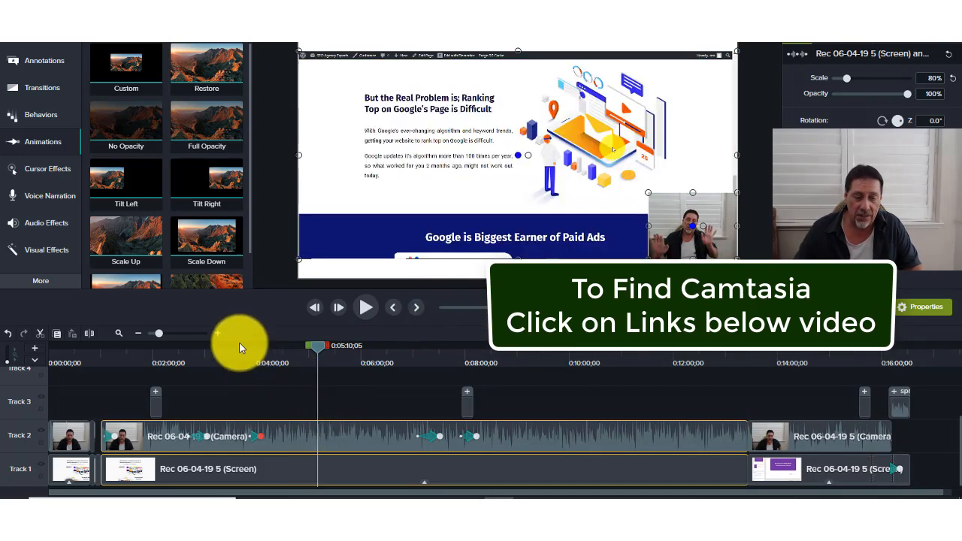
pyautogui.click(363, 310)
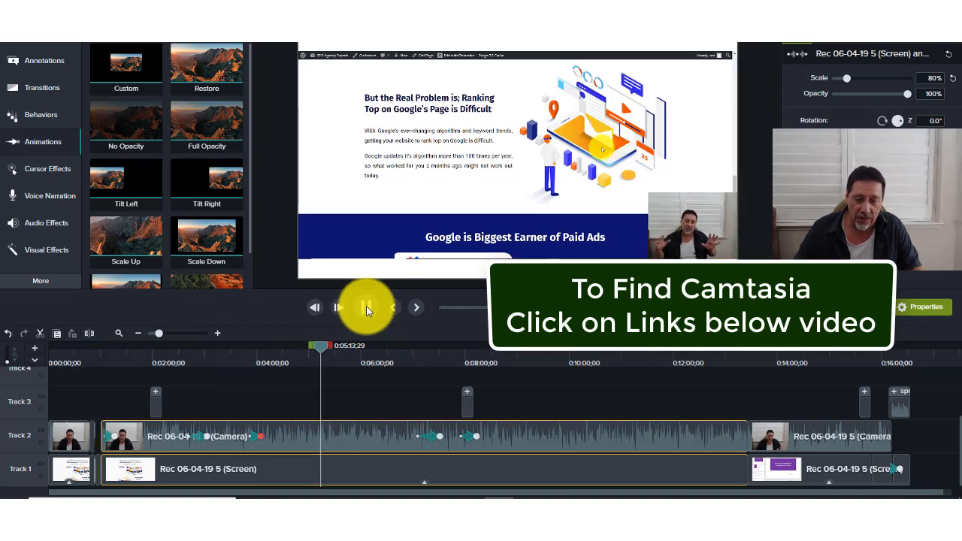
pyautogui.click(366, 306)
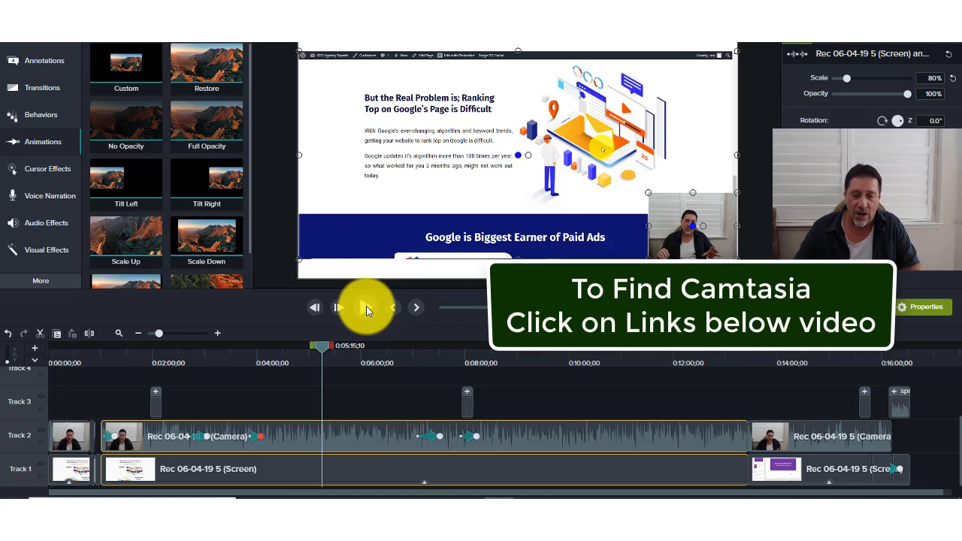
pyautogui.click(91, 335)
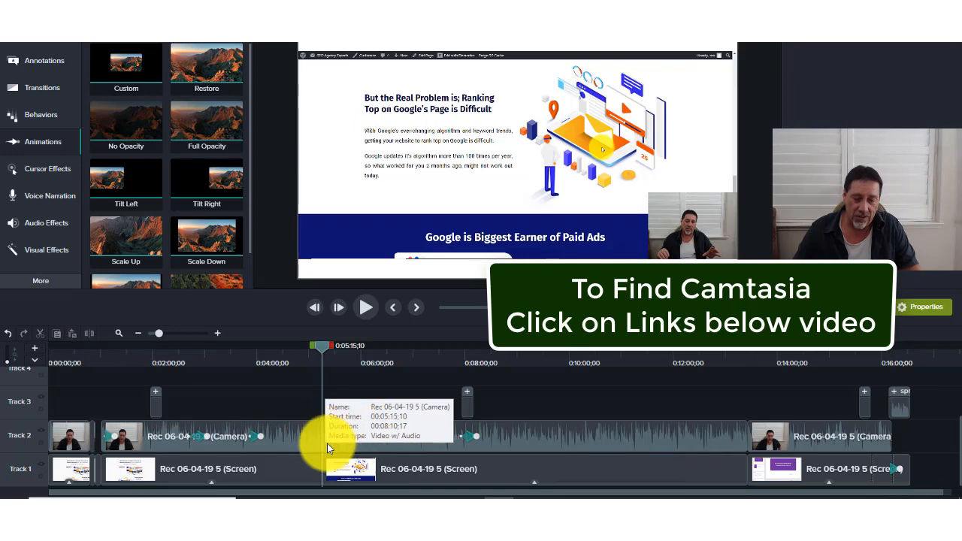
pyautogui.click(498, 440)
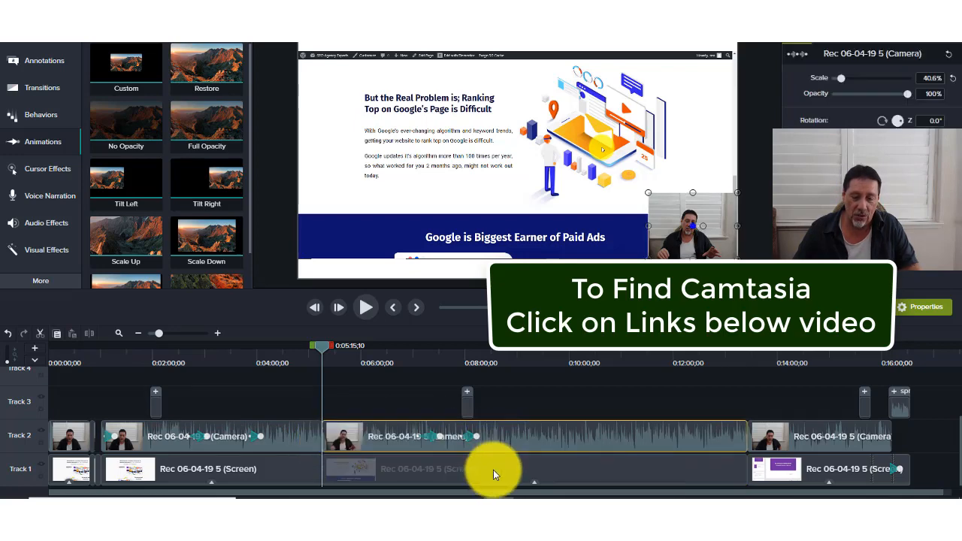
# - Select all clips after the 5:15 cut on Tracks 1 to 3 and shift them together to start at about 5:40
pyautogui.keyDown('ctrl'); pyautogui.click(493, 470); pyautogui.keyUp('ctrl')
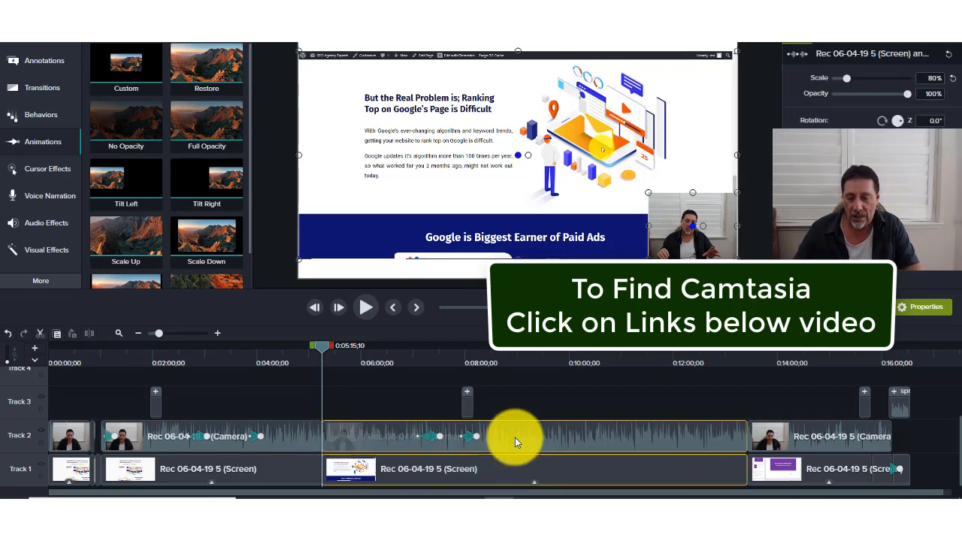
pyautogui.keyDown('ctrl'); pyautogui.click(814, 469); pyautogui.keyUp('ctrl')
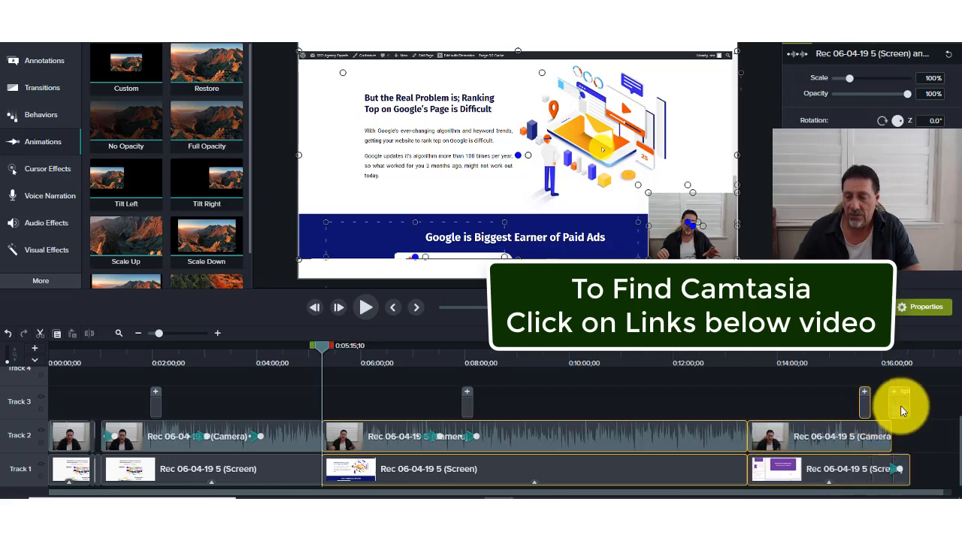
pyautogui.scroll(2, 945, 433)
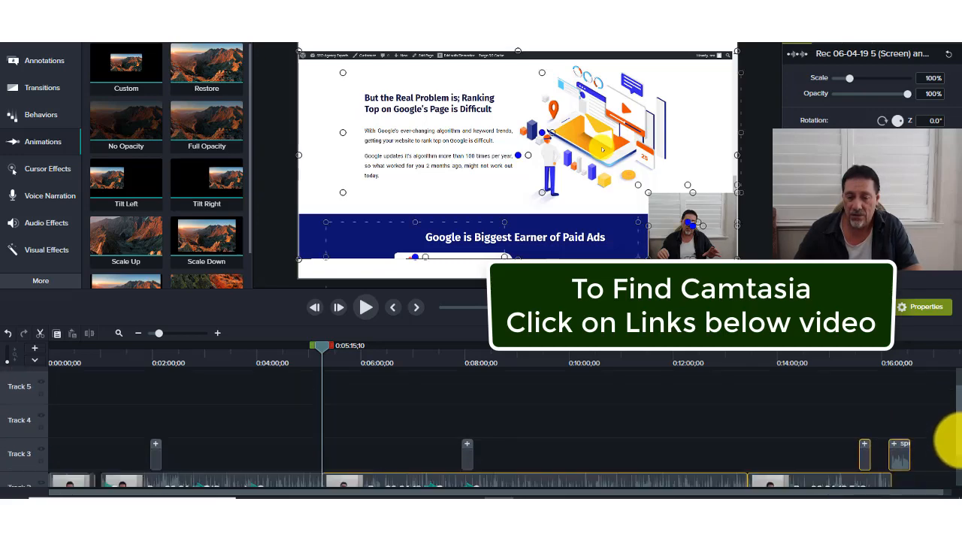
pyautogui.scroll(-3, 949, 440)
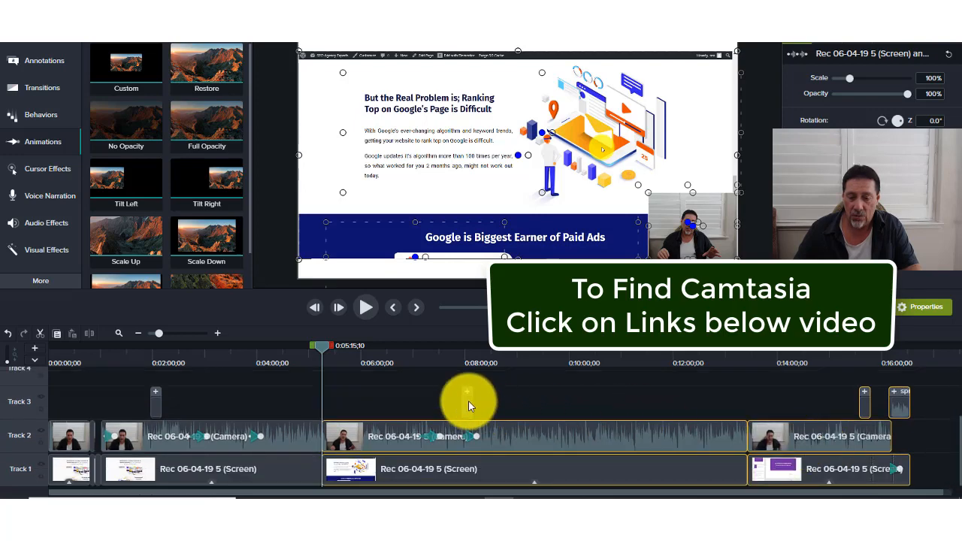
pyautogui.moveTo(511, 434); pyautogui.dragTo(538, 439)
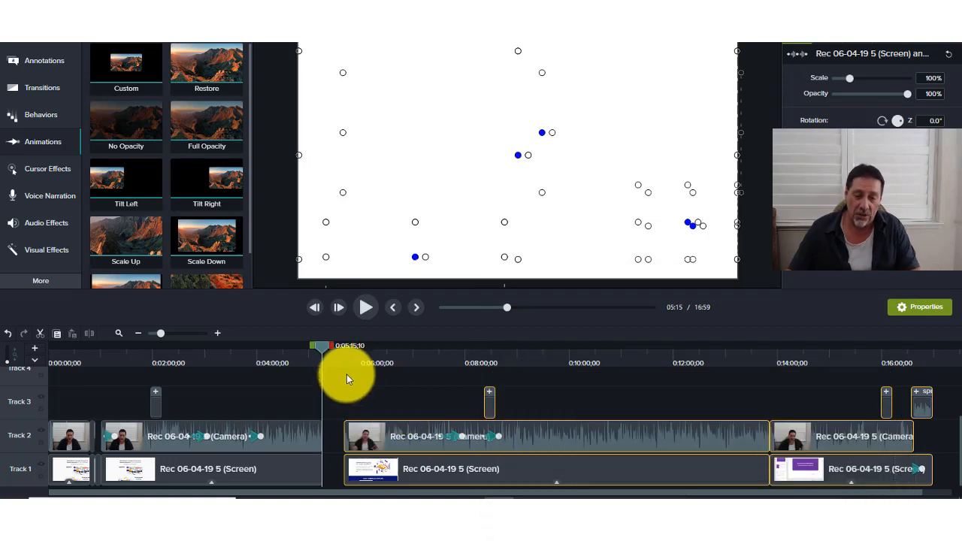
# - Play the shifted clips from about 5:40 to 5:50, and trim the start of the selected clips to the playhead
pyautogui.moveTo(320, 348); pyautogui.dragTo(336, 349)
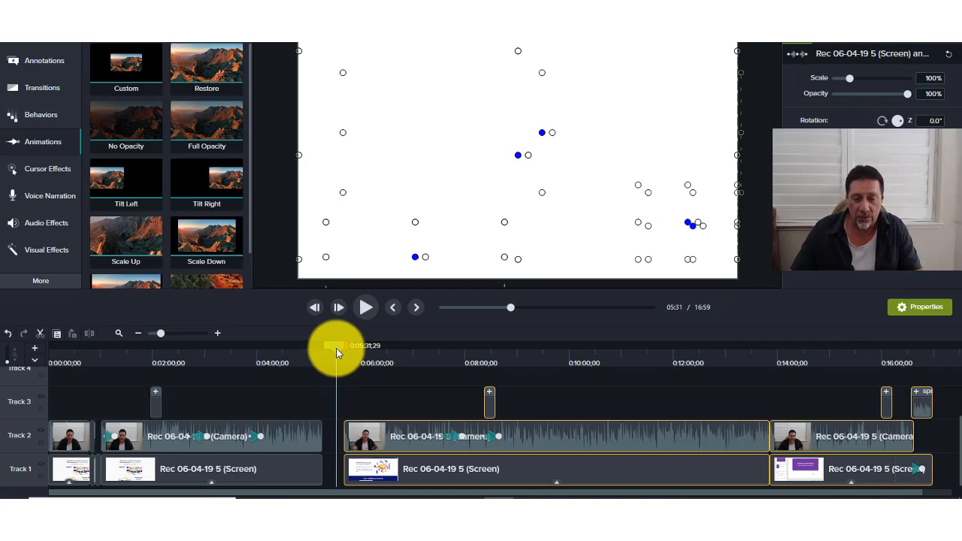
pyautogui.moveTo(336, 348); pyautogui.dragTo(346, 347)
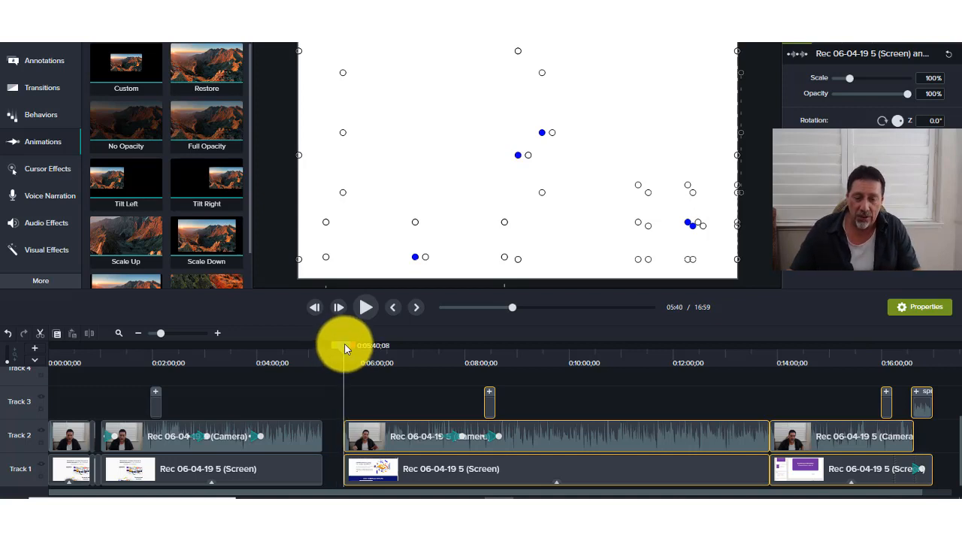
pyautogui.click(366, 309)
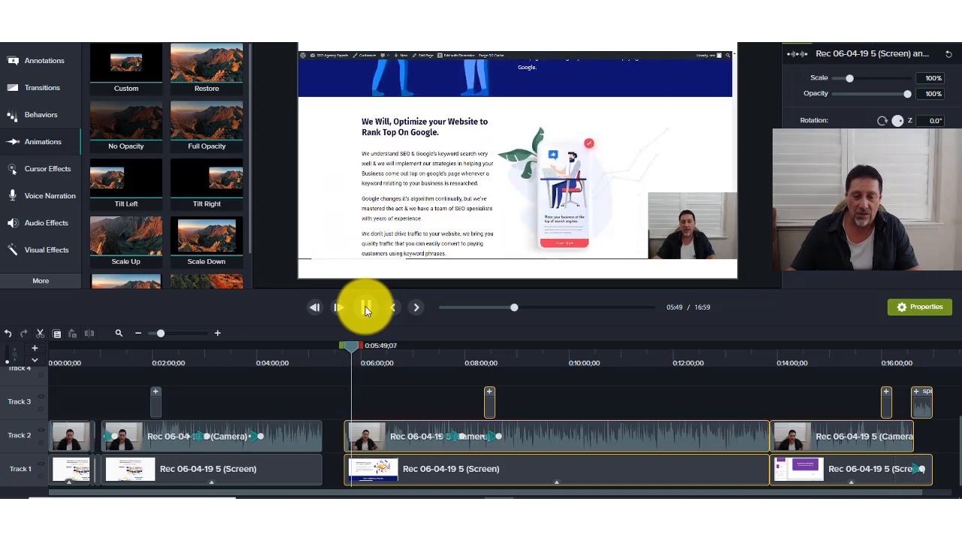
pyautogui.click(367, 309)
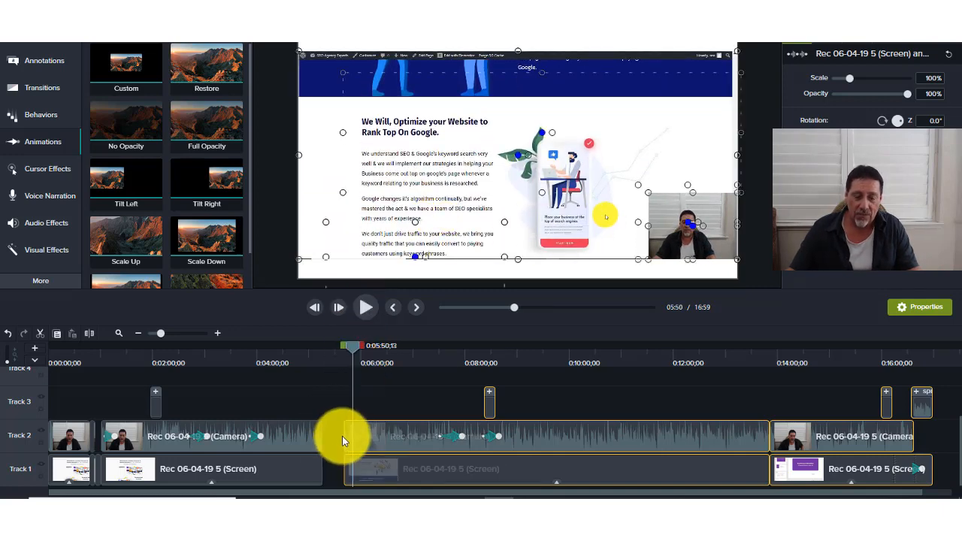
pyautogui.moveTo(345, 434); pyautogui.dragTo(352, 435)
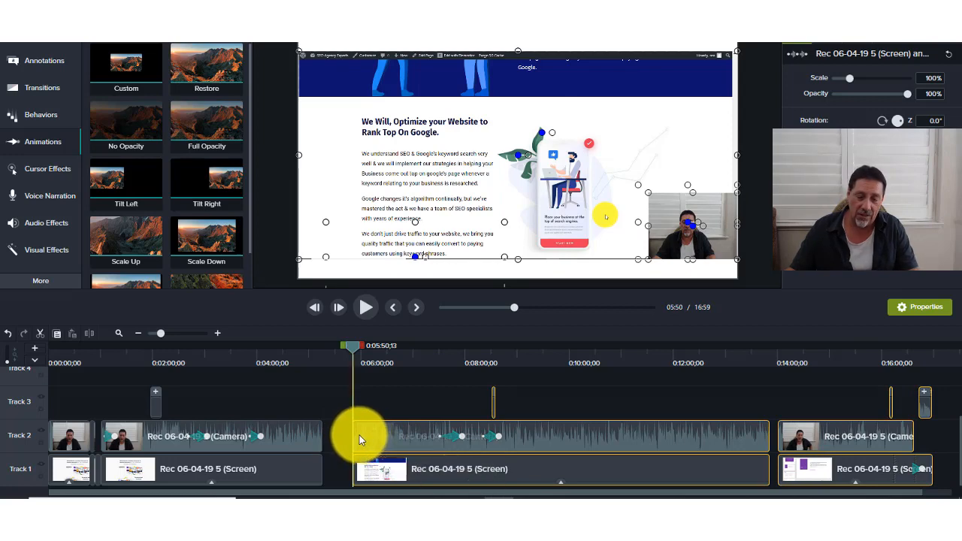
pyautogui.moveTo(360, 435); pyautogui.dragTo(378, 440)
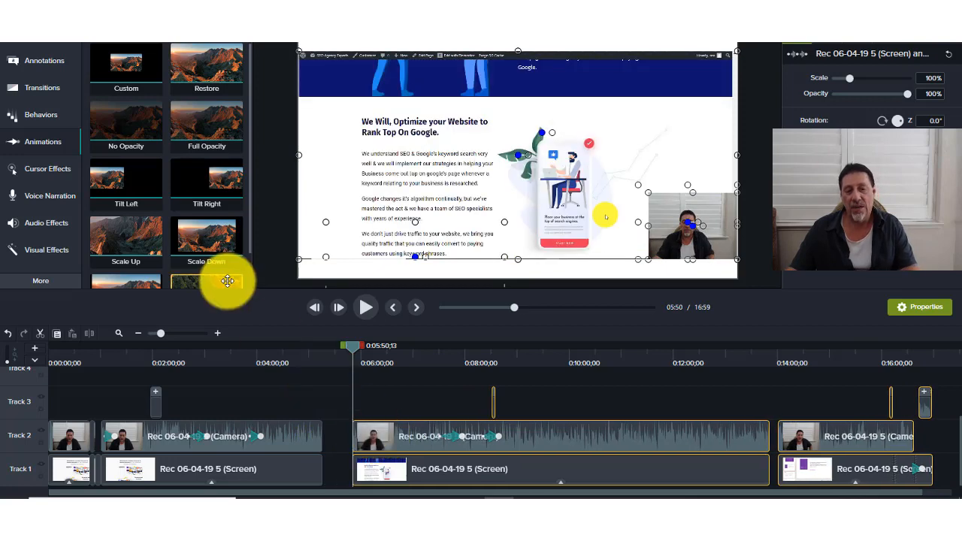
# - Undo the trim, the clip shift and the split at 5:15, and clear the clip selection
pyautogui.click(28, 44)
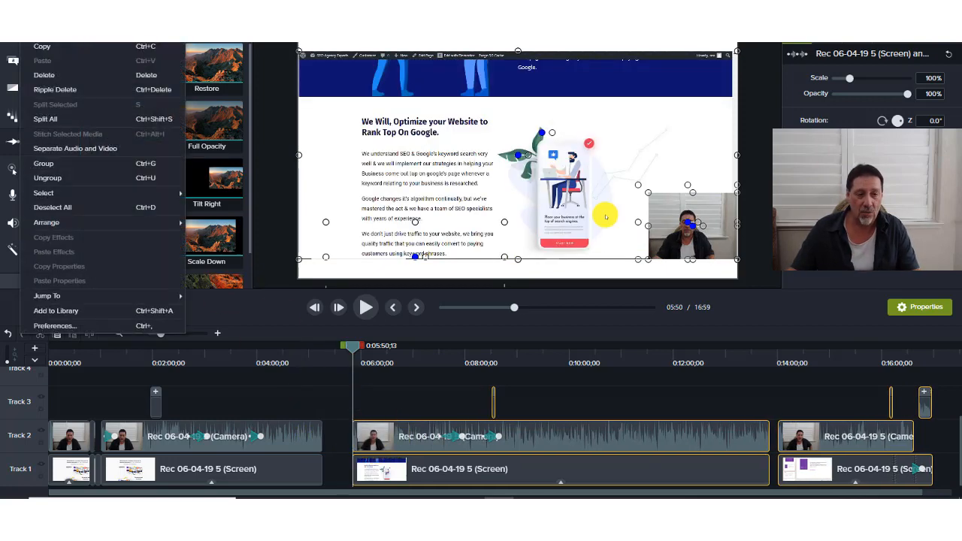
pyautogui.click(45, 3)
pyautogui.click(28, 1)
pyautogui.click(45, 4)
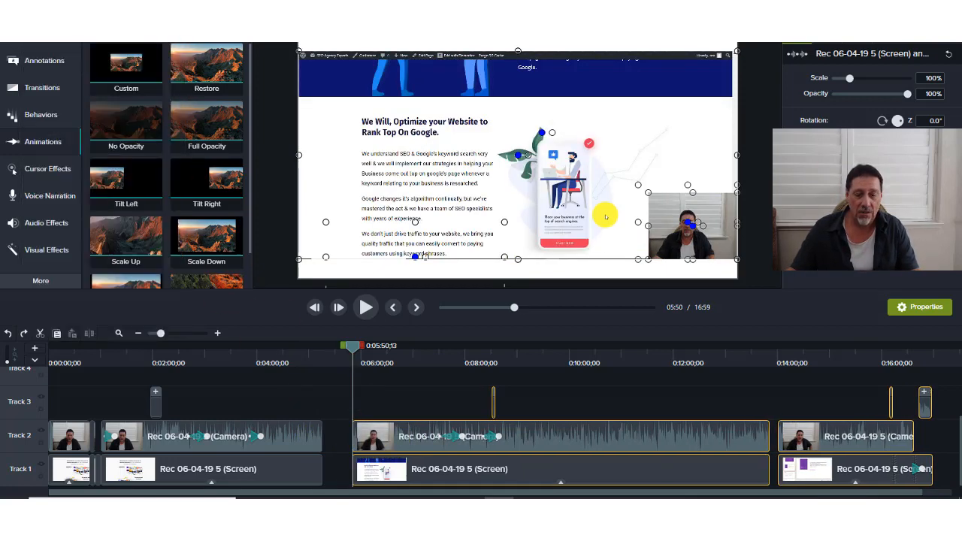
pyautogui.click(28, 0)
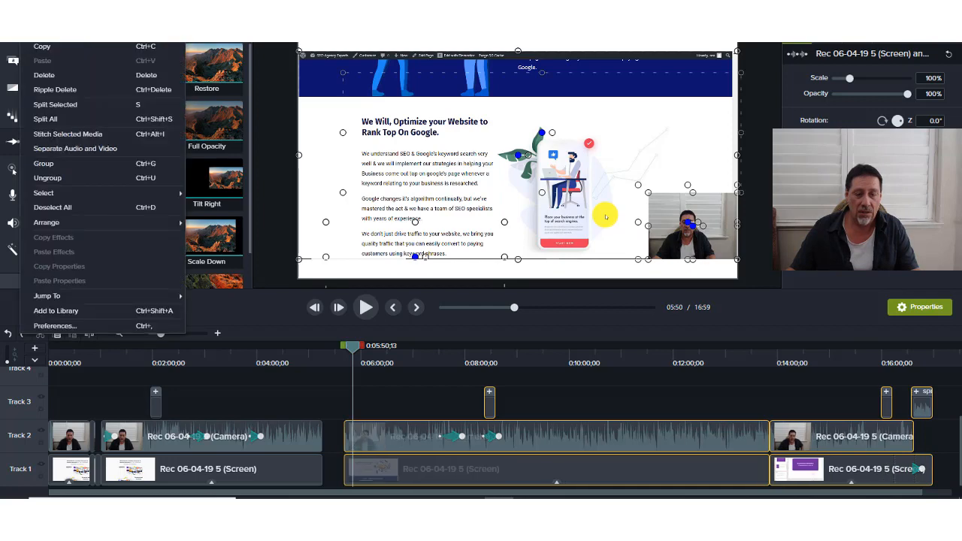
pyautogui.click(45, 3)
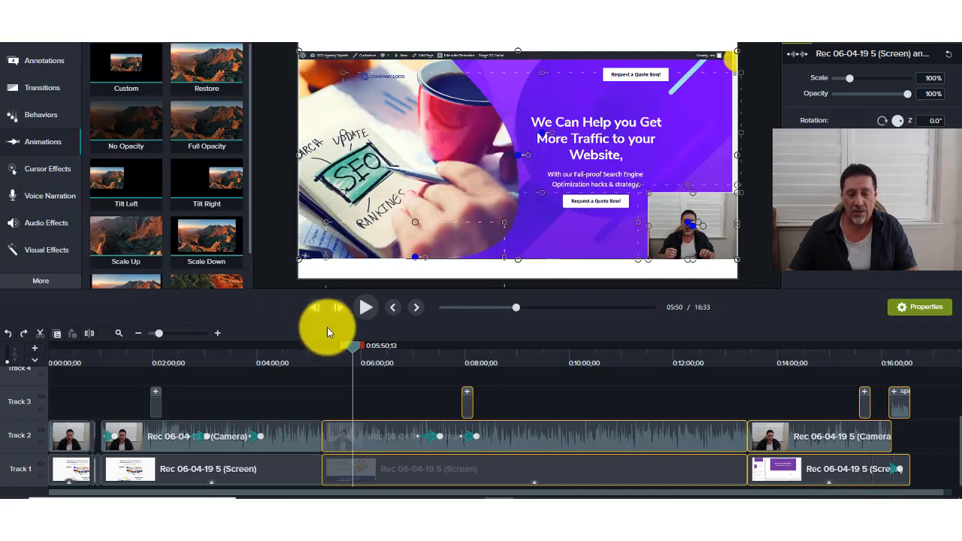
pyautogui.click(295, 405)
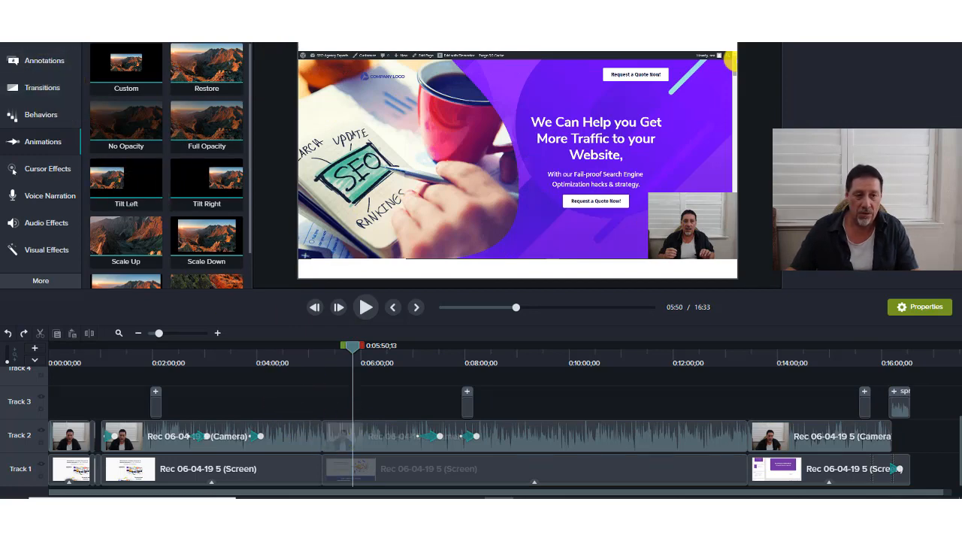
pyautogui.click(30, 34)
pyautogui.click(45, 3)
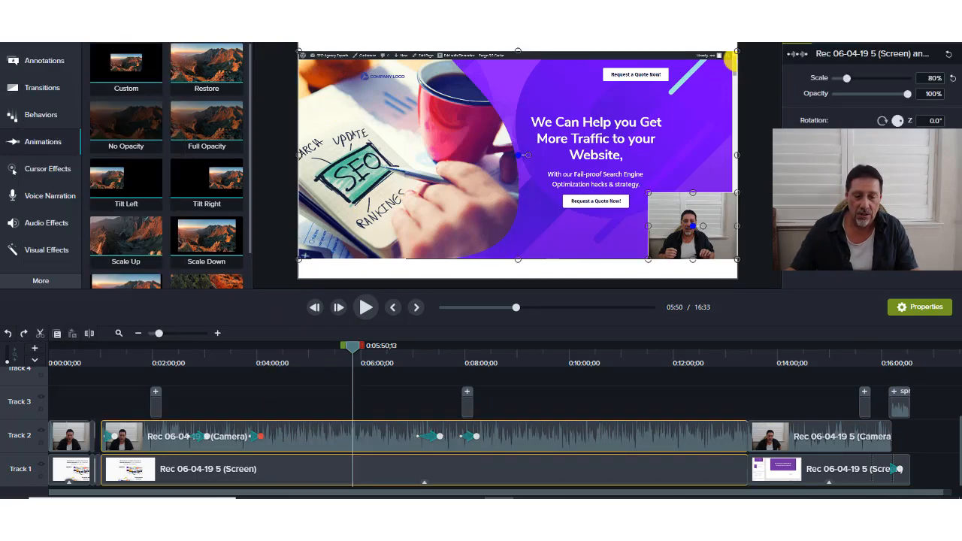
pyautogui.click(532, 393)
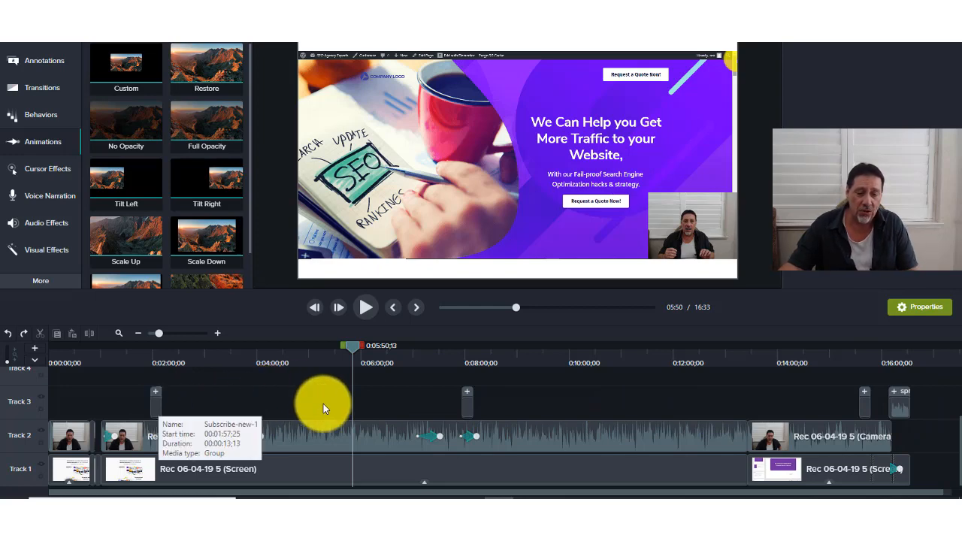
# - Preview the second subscribe clip on Track 3 and the camera scaling animation from about 7:58 to 8:13
pyautogui.moveTo(362, 354); pyautogui.dragTo(463, 364)
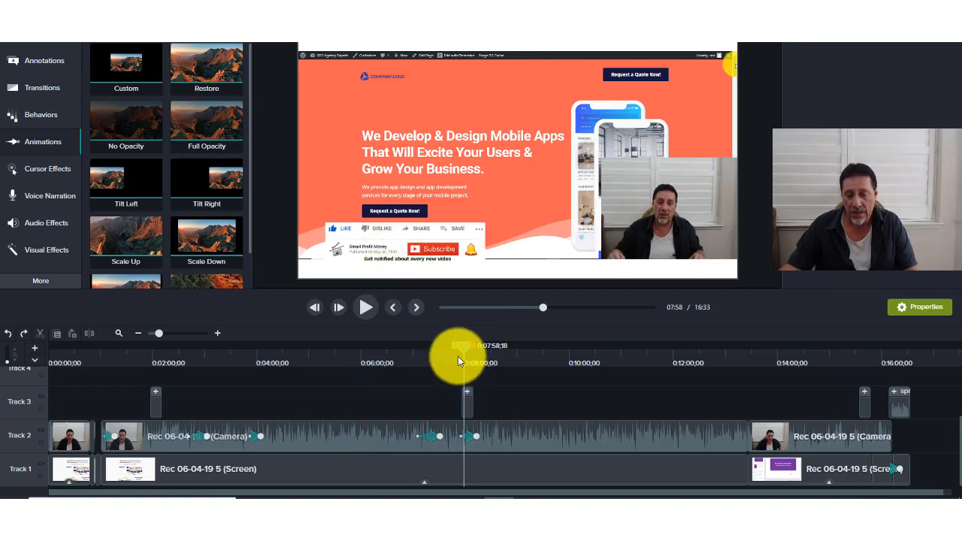
pyautogui.moveTo(457, 350)
pyautogui.mouseDown()
pyautogui.moveTo(470, 348)
pyautogui.moveTo(460, 346)
pyautogui.mouseUp()
pyautogui.click(367, 308)
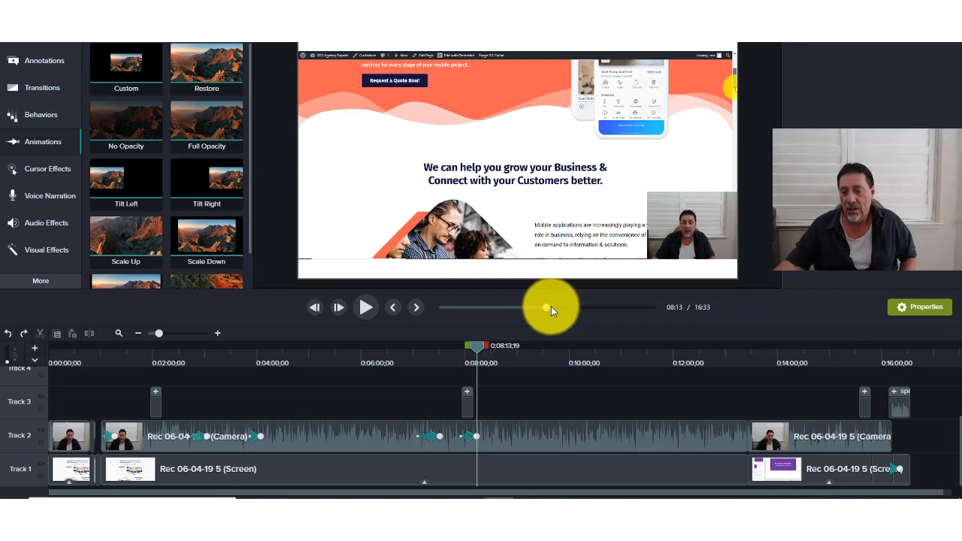
# - Open the Production Wizard, review its Custom production settings option, and exit without producing the video
pyautogui.click(923, 51)
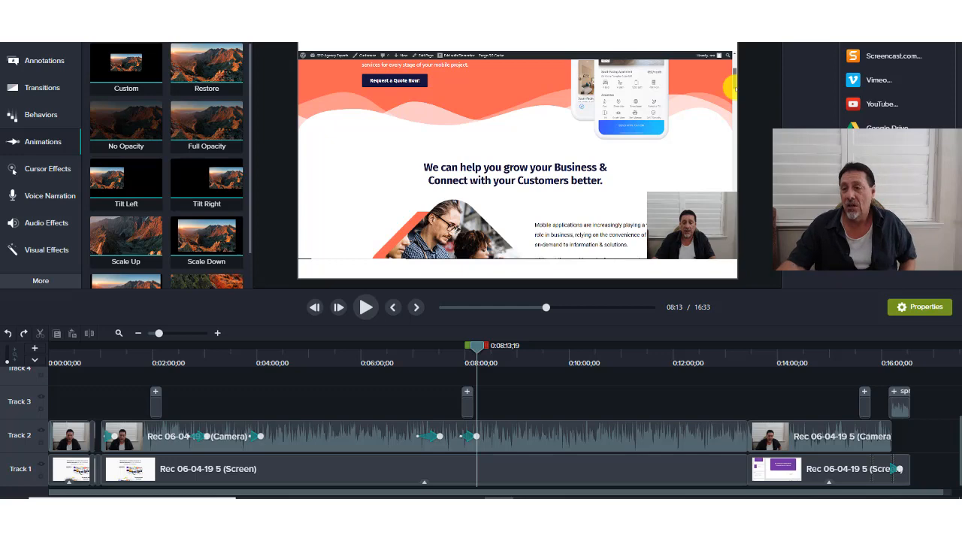
pyautogui.click(876, 36)
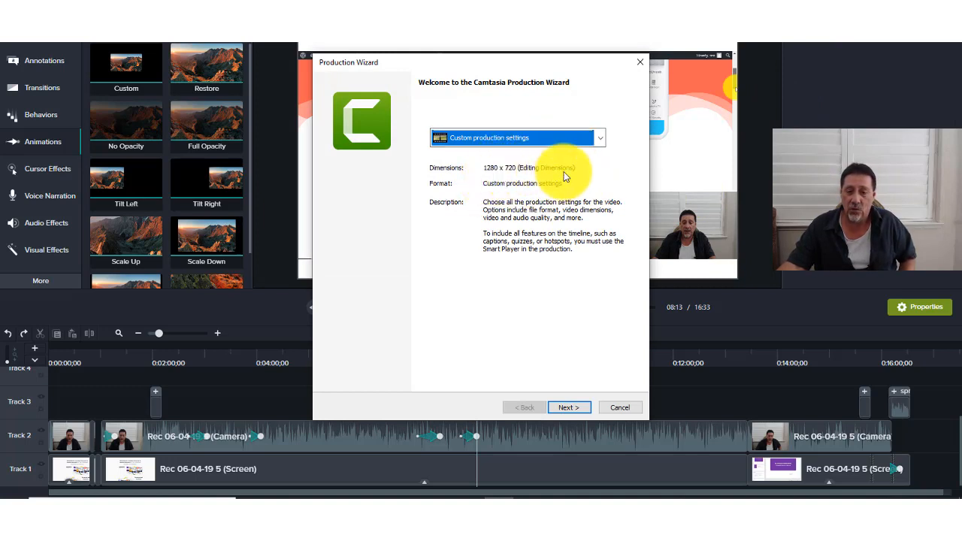
pyautogui.click(570, 407)
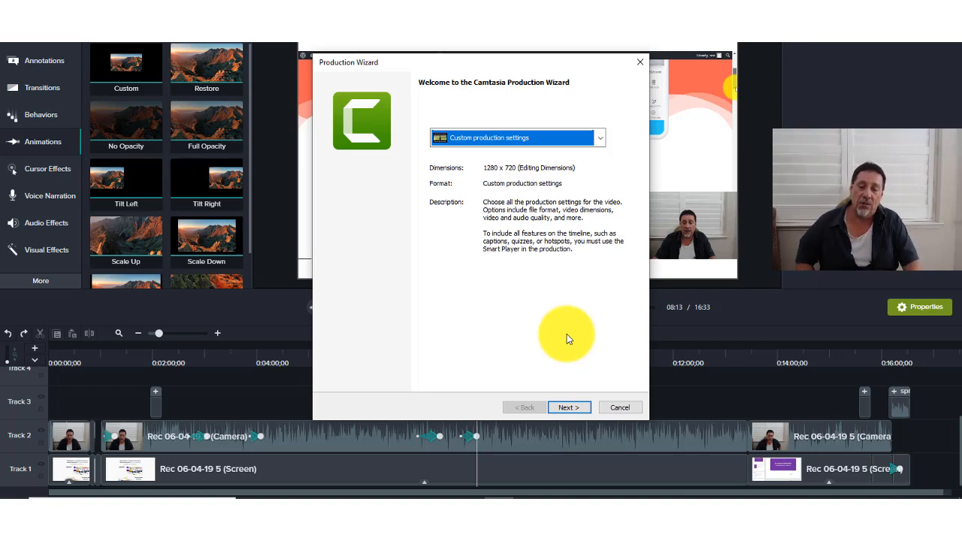
pyautogui.click(621, 408)
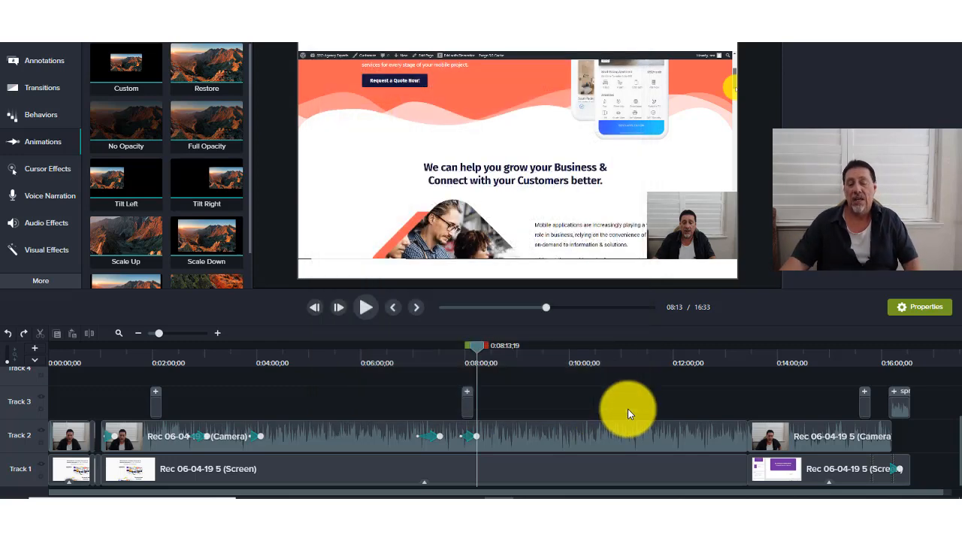